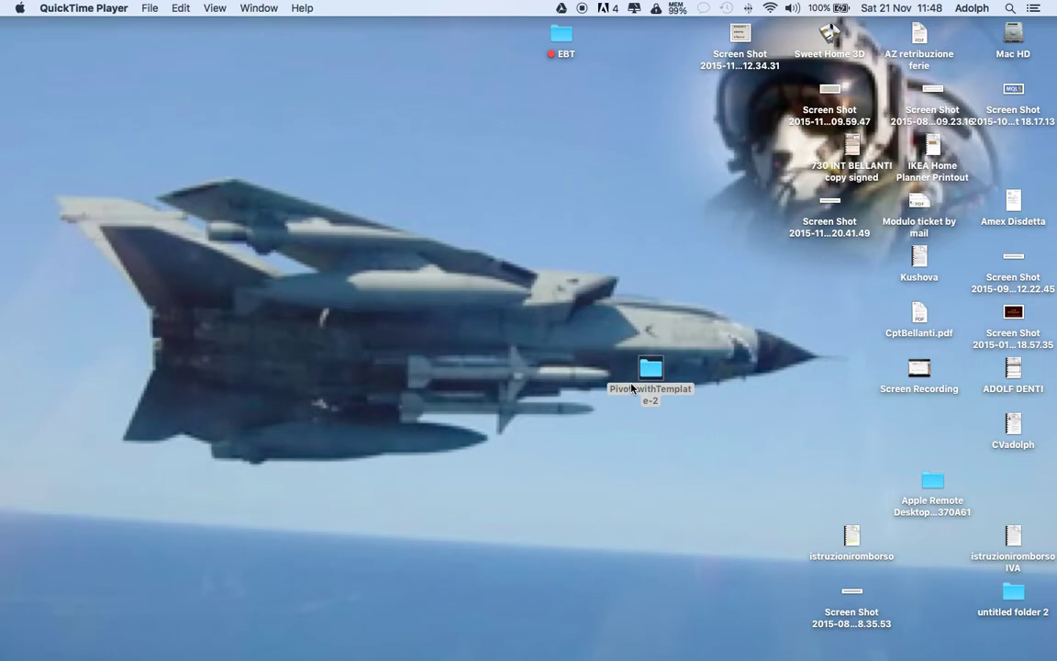
Bring MetaTrader 4 forward and check its About box showing version 4.00 Build 910, then close it
{"action": "mouse_move", "coordinate": [791, 653]}
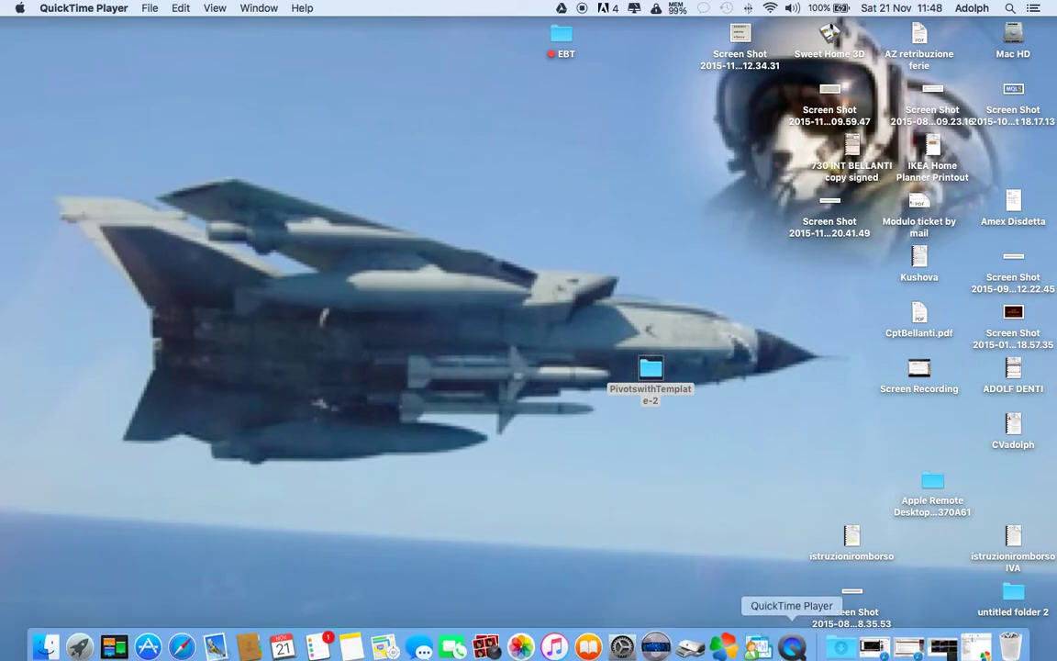
{"action": "left_click", "coordinate": [748, 650]}
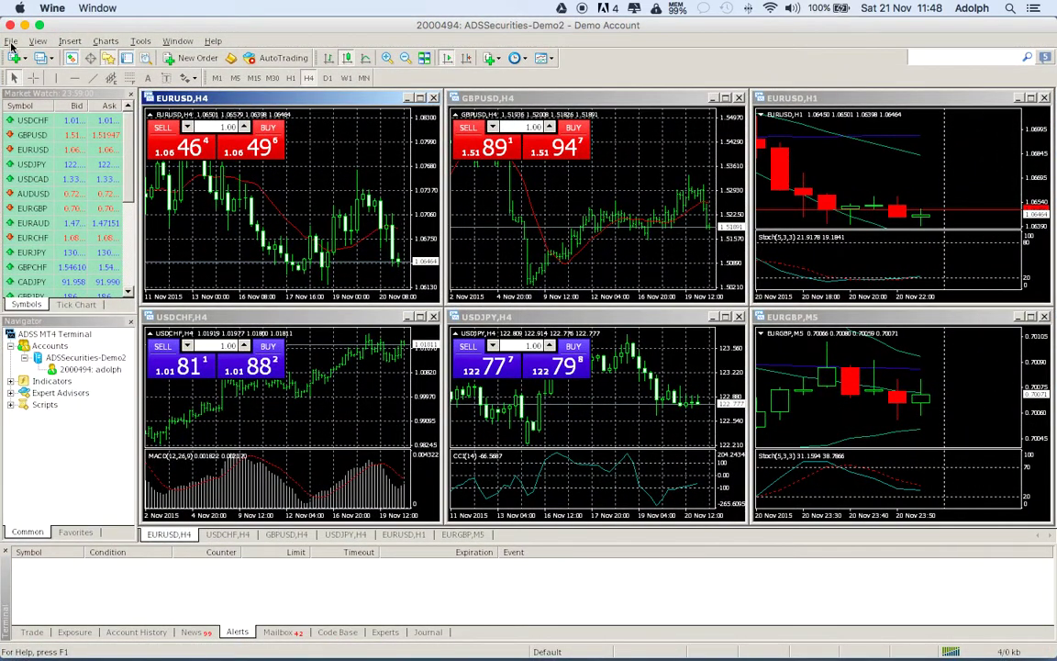
{"action": "left_click", "coordinate": [211, 41]}
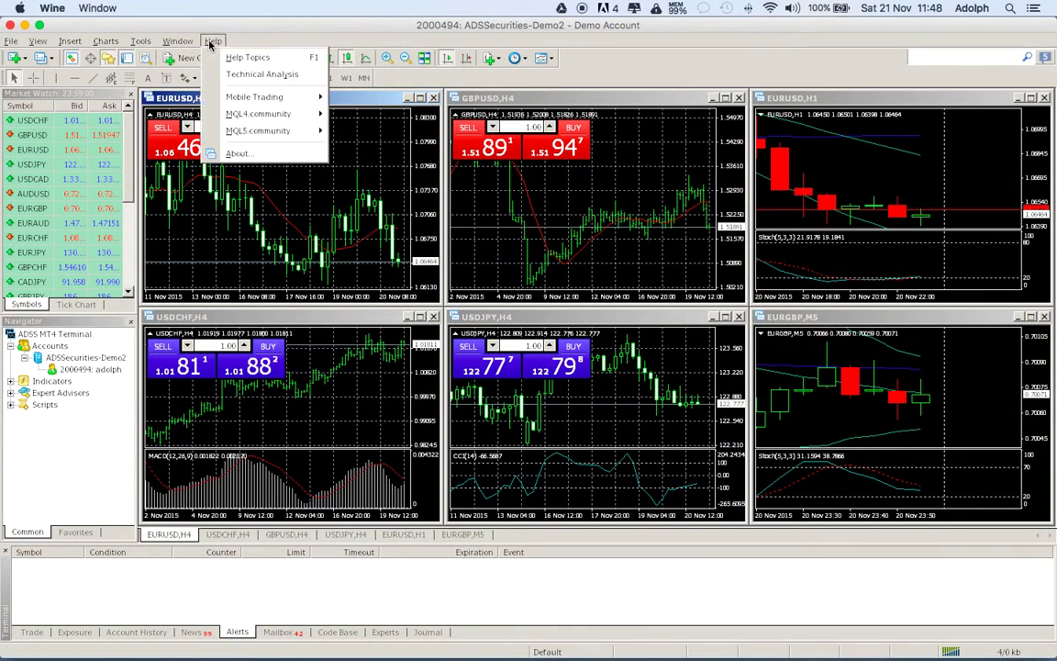
{"action": "left_click", "coordinate": [230, 143]}
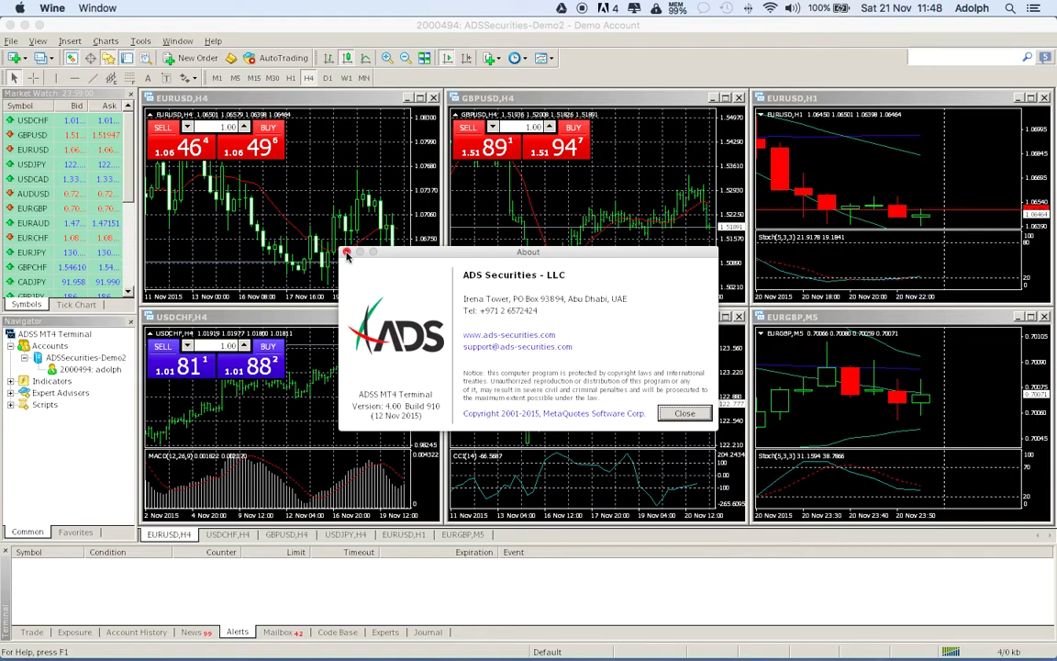
{"action": "left_click", "coordinate": [680, 413]}
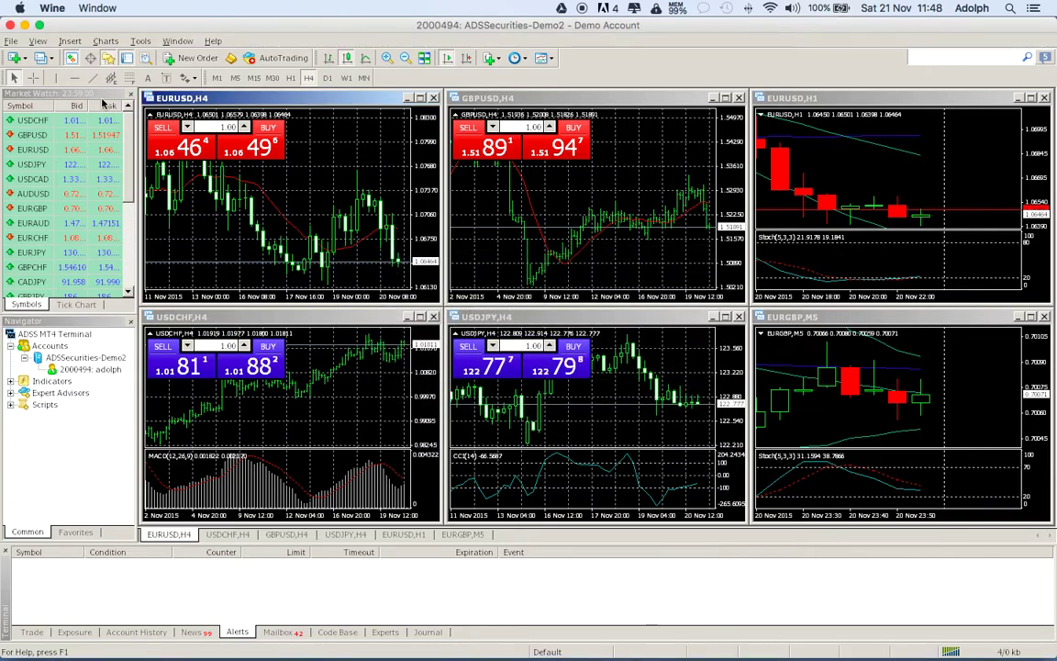
{"action": "left_click", "coordinate": [71, 42]}
{"action": "mouse_move", "coordinate": [78, 58]}
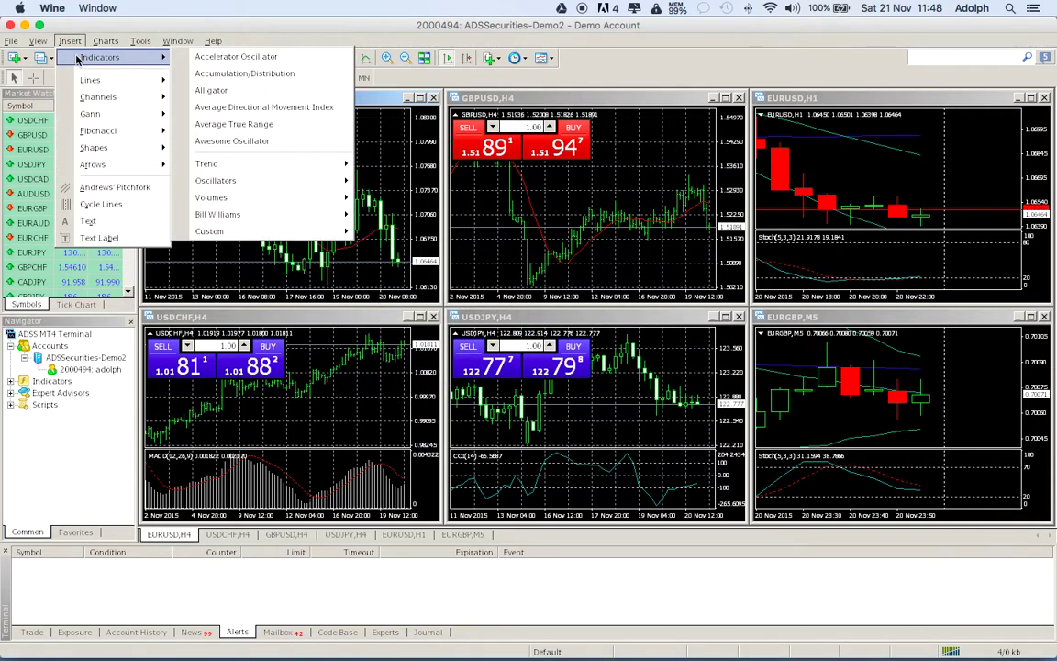
{"action": "mouse_move", "coordinate": [275, 230]}
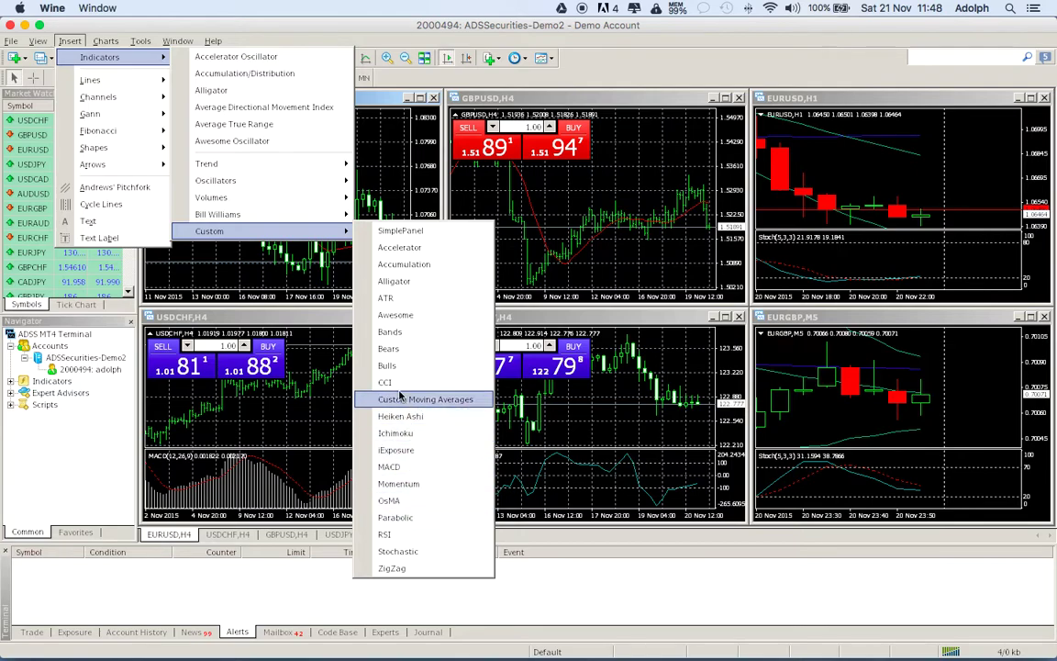
Close the custom indicator list and open the MT4 data folder via File > Open Data Folder
{"action": "left_click", "coordinate": [110, 437]}
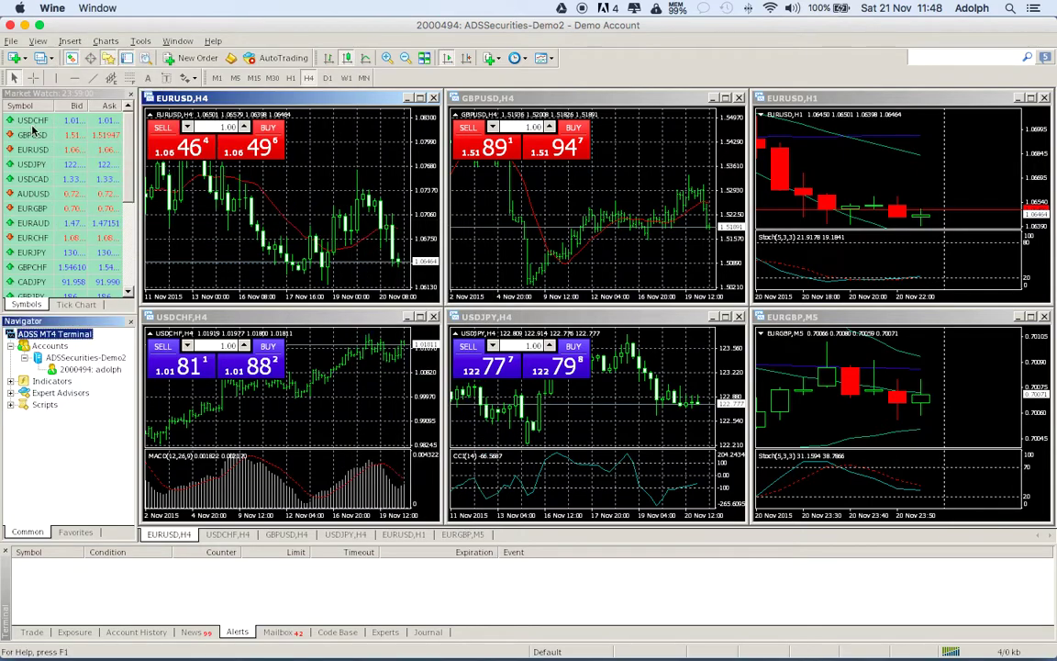
{"action": "left_click", "coordinate": [14, 43]}
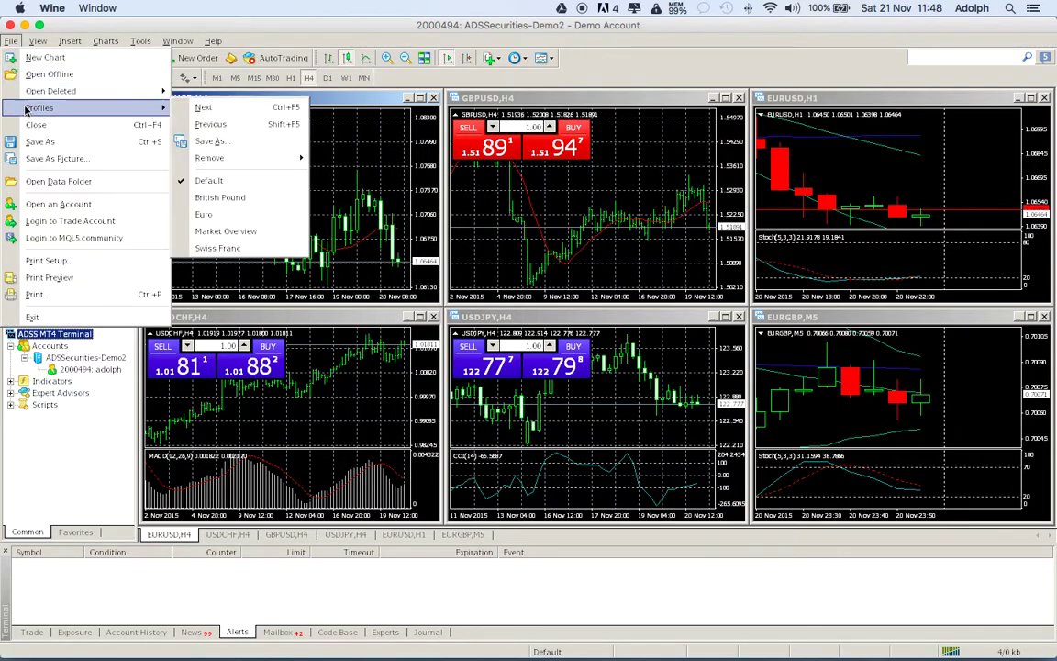
{"action": "left_click", "coordinate": [57, 182]}
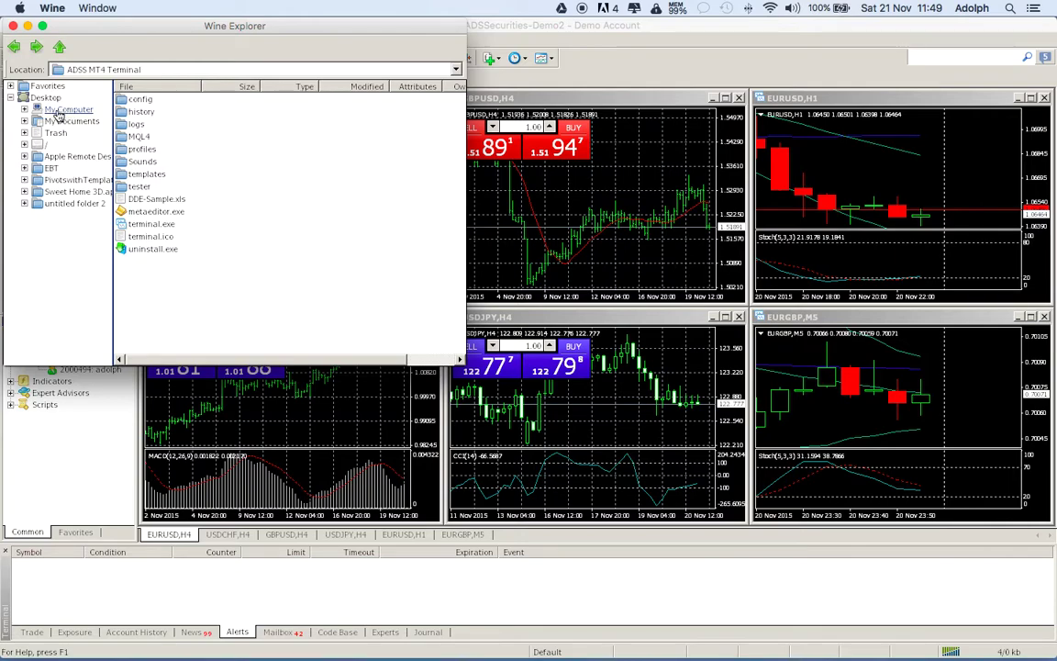
Browse to Z:\Users\home\Desktop\PivotswithTemplate-2 in Wine Explorer
{"action": "double_click", "coordinate": [66, 109]}
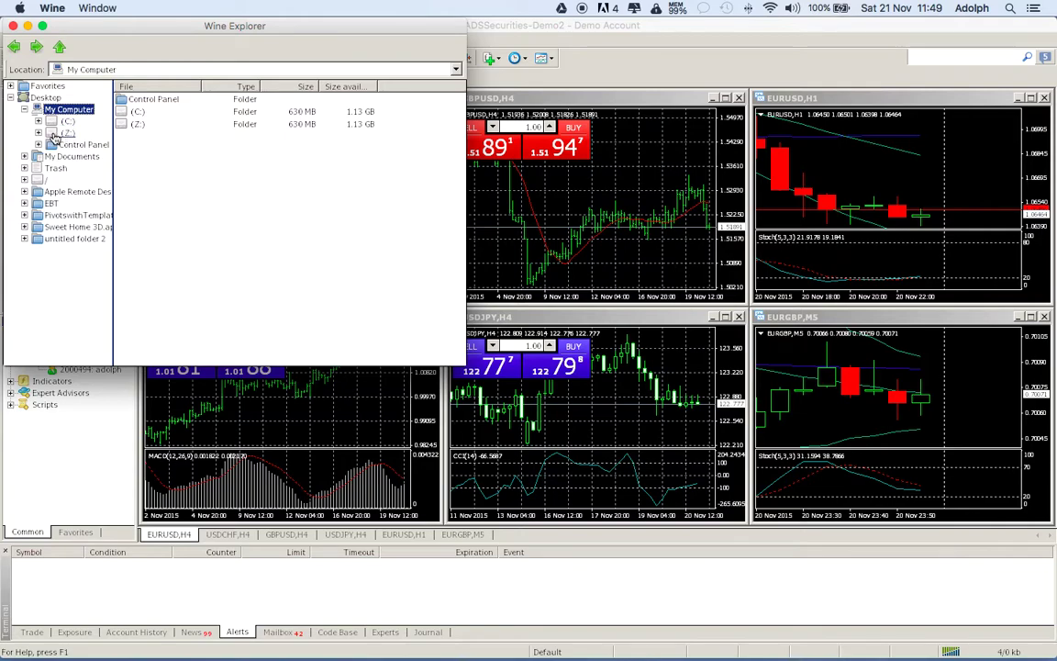
{"action": "left_click", "coordinate": [54, 134]}
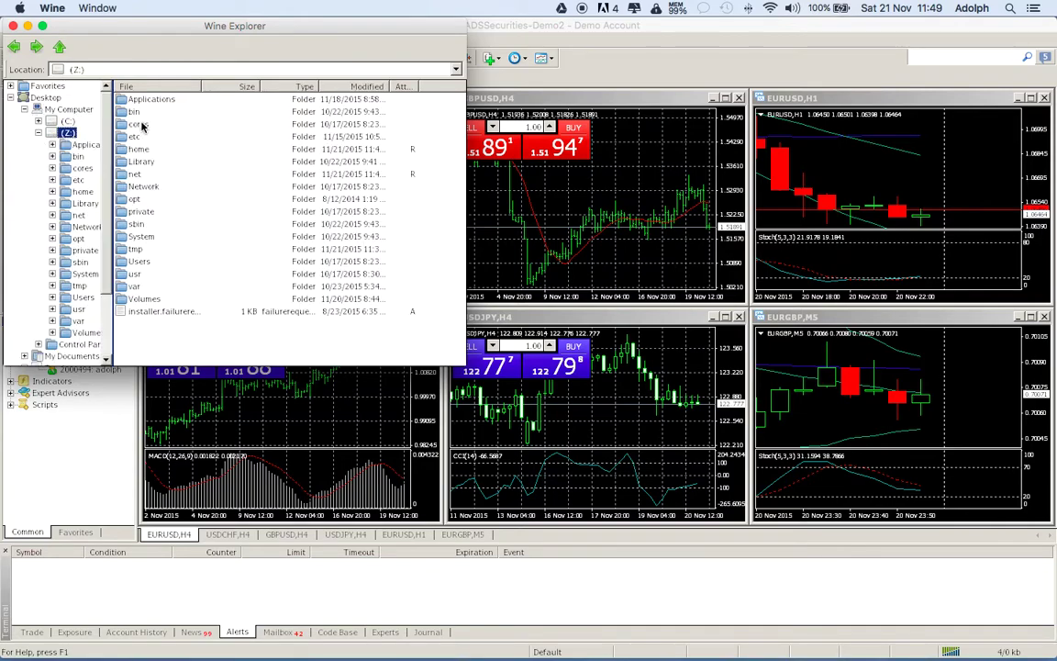
{"action": "double_click", "coordinate": [138, 261]}
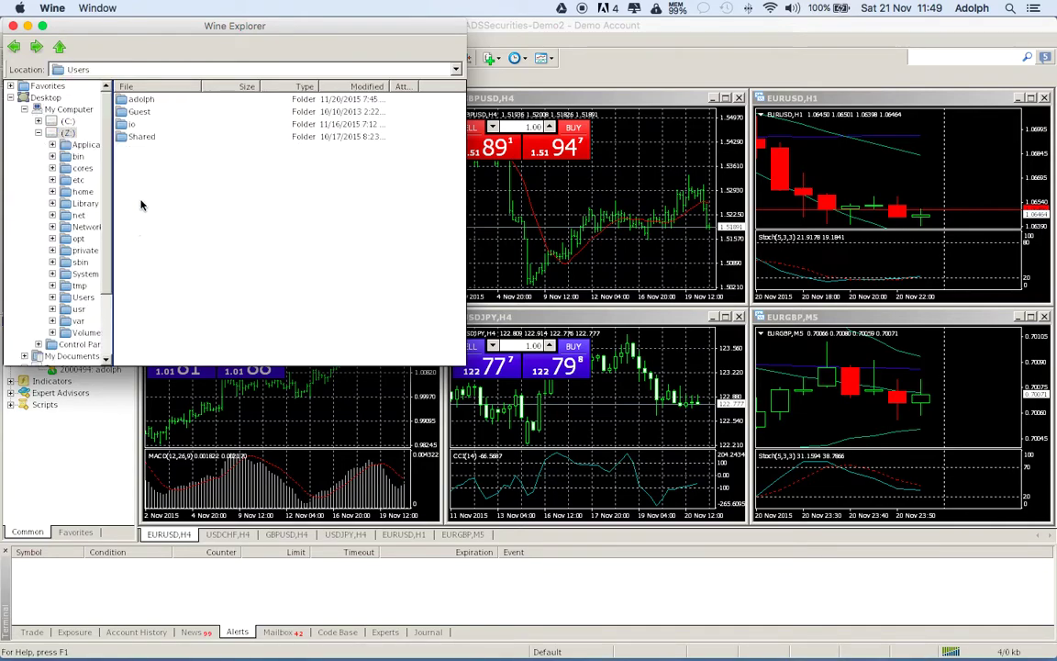
{"action": "double_click", "coordinate": [135, 99]}
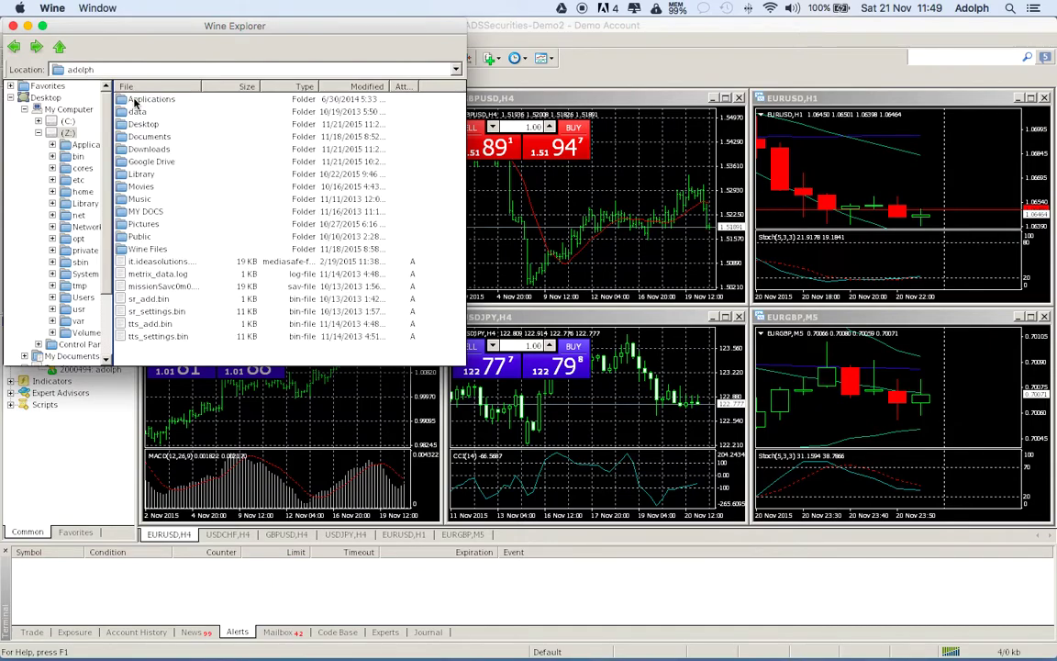
{"action": "double_click", "coordinate": [125, 123]}
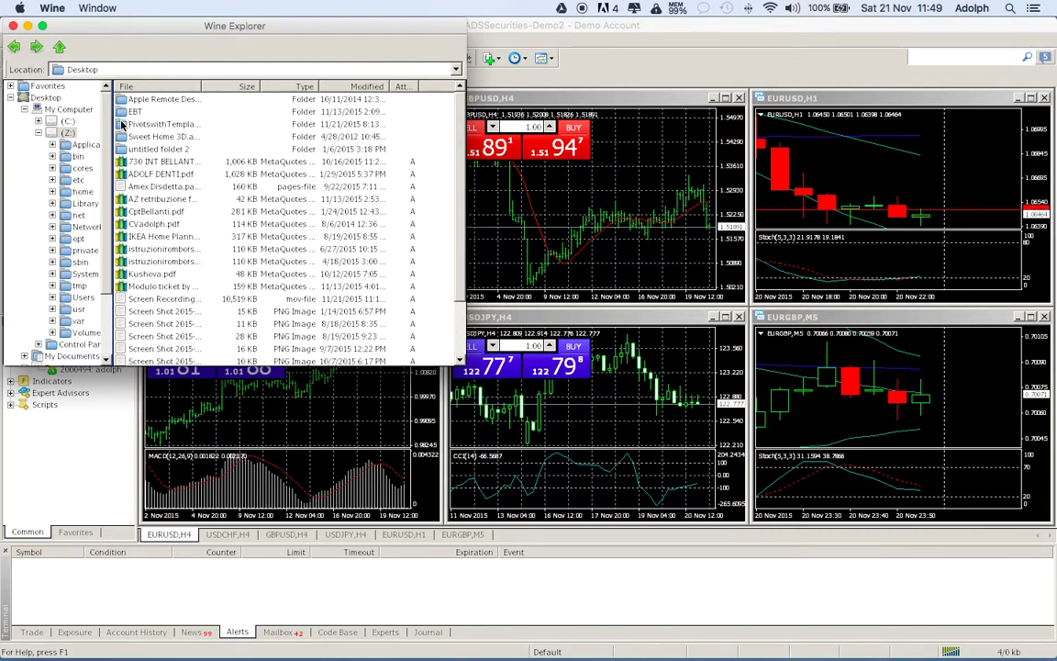
{"action": "double_click", "coordinate": [135, 124]}
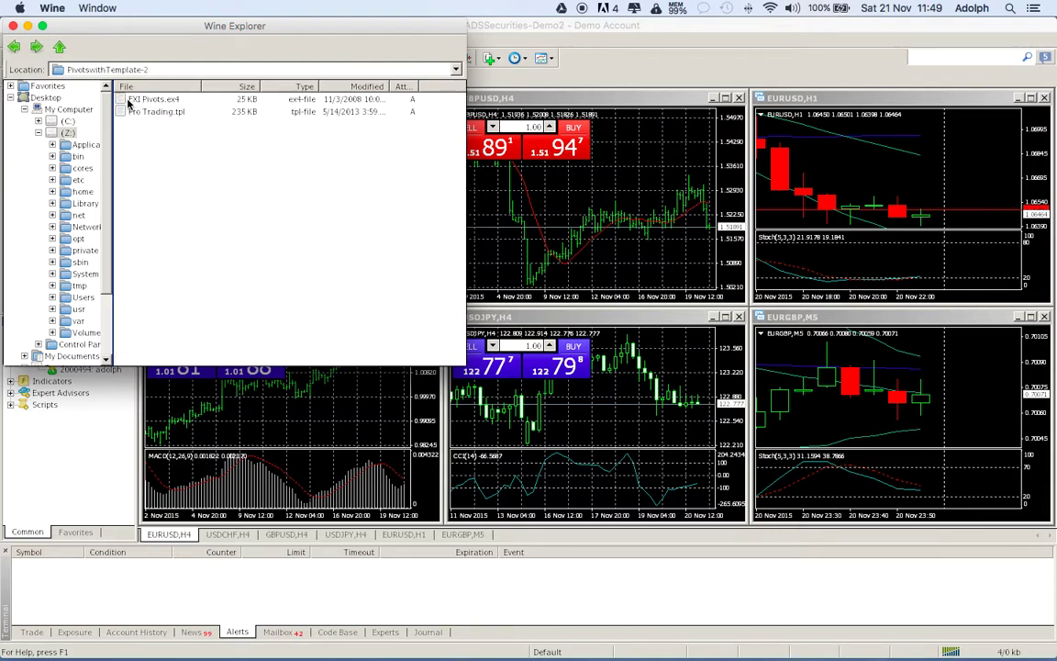
Copy the FXI Pivots.ex4 file to the clipboard
{"action": "left_click", "coordinate": [129, 104]}
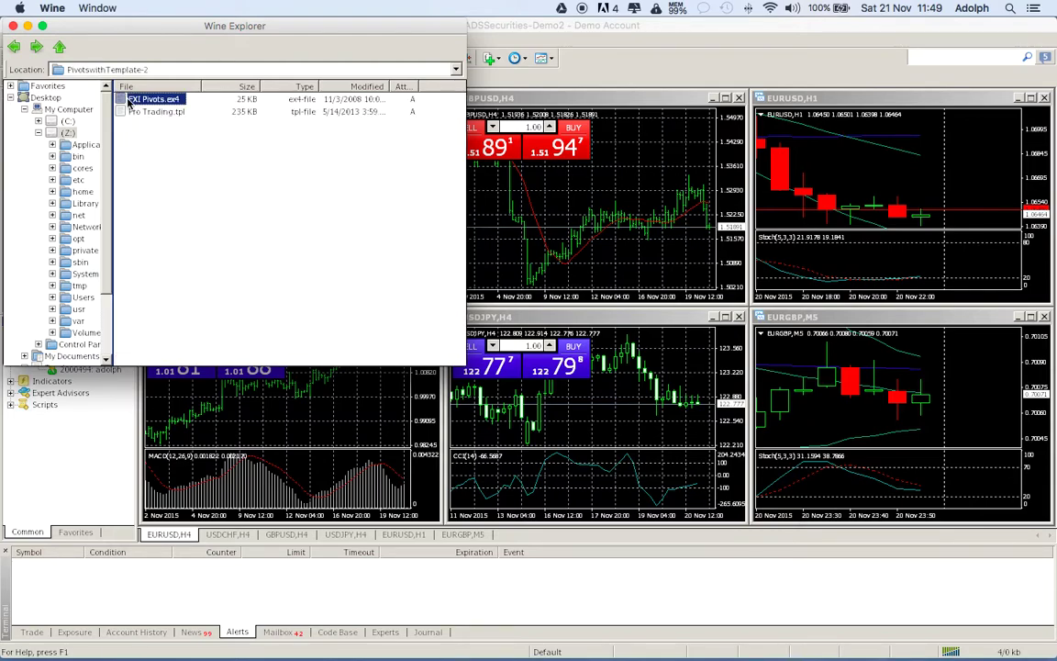
{"action": "right_click", "coordinate": [129, 103]}
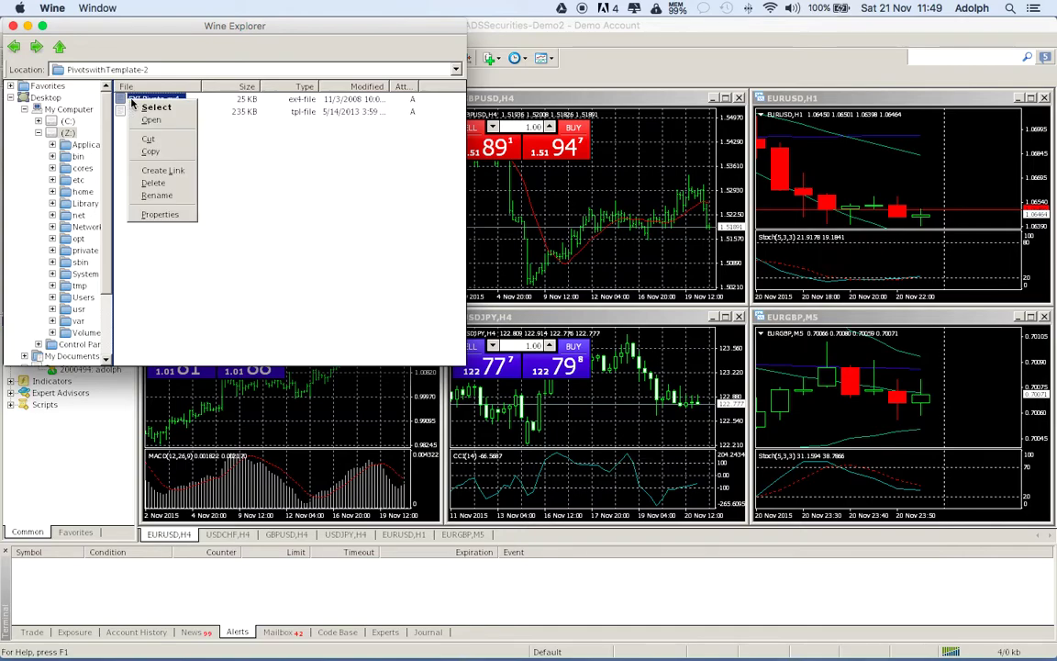
{"action": "left_click", "coordinate": [149, 151]}
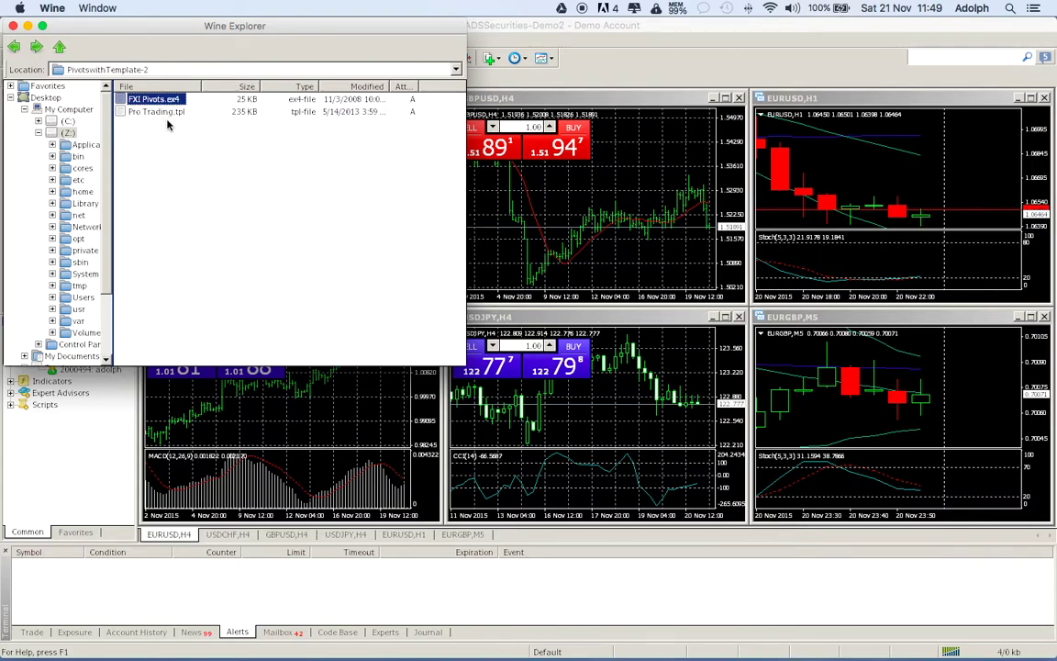
{"action": "left_click", "coordinate": [22, 8]}
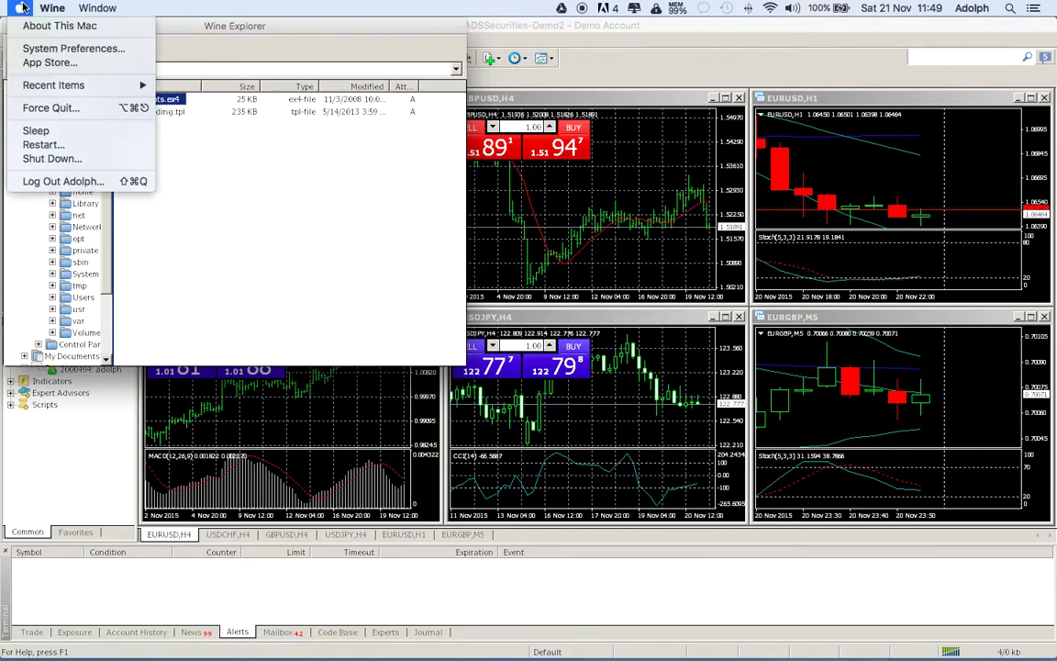
In Mouse preferences, enable Secondary click set to 'Click on right side'
{"action": "left_click", "coordinate": [37, 47]}
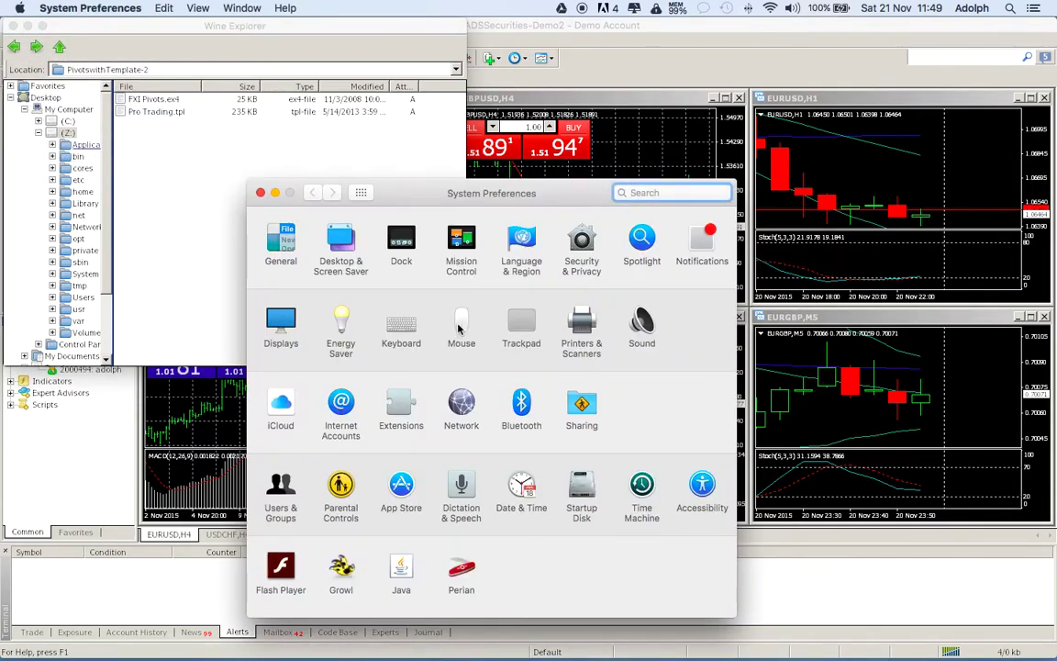
{"action": "left_click", "coordinate": [461, 328]}
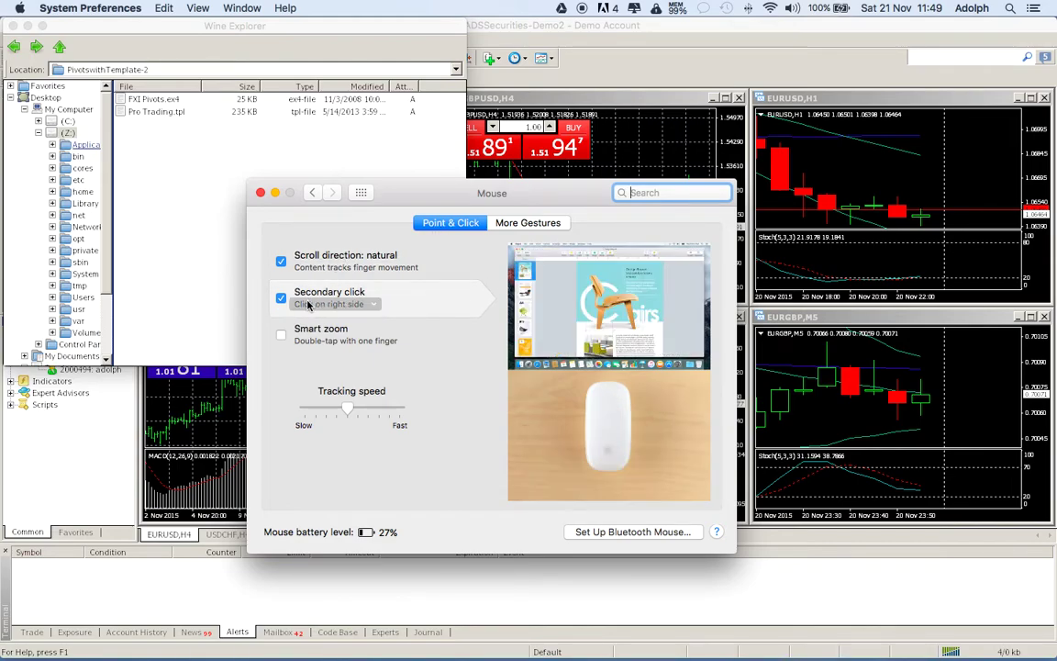
{"action": "left_click", "coordinate": [373, 304]}
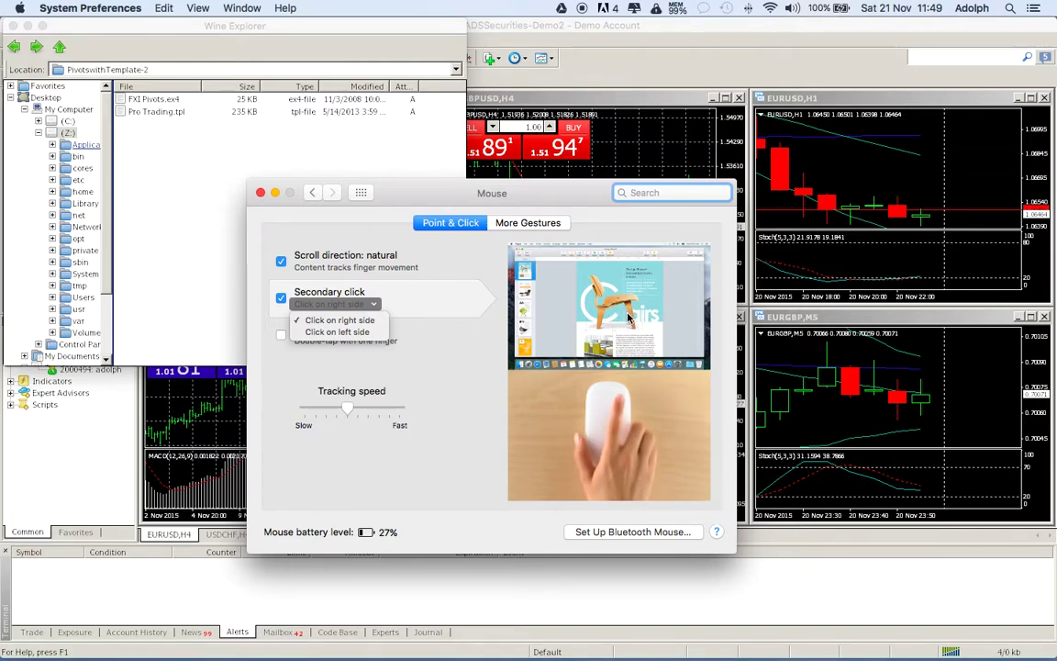
Copy FXI Pivots.ex4 and browse to C:\Program Files\ADSS MT4 Terminal\MQL4\Indicators
{"action": "left_click", "coordinate": [379, 131]}
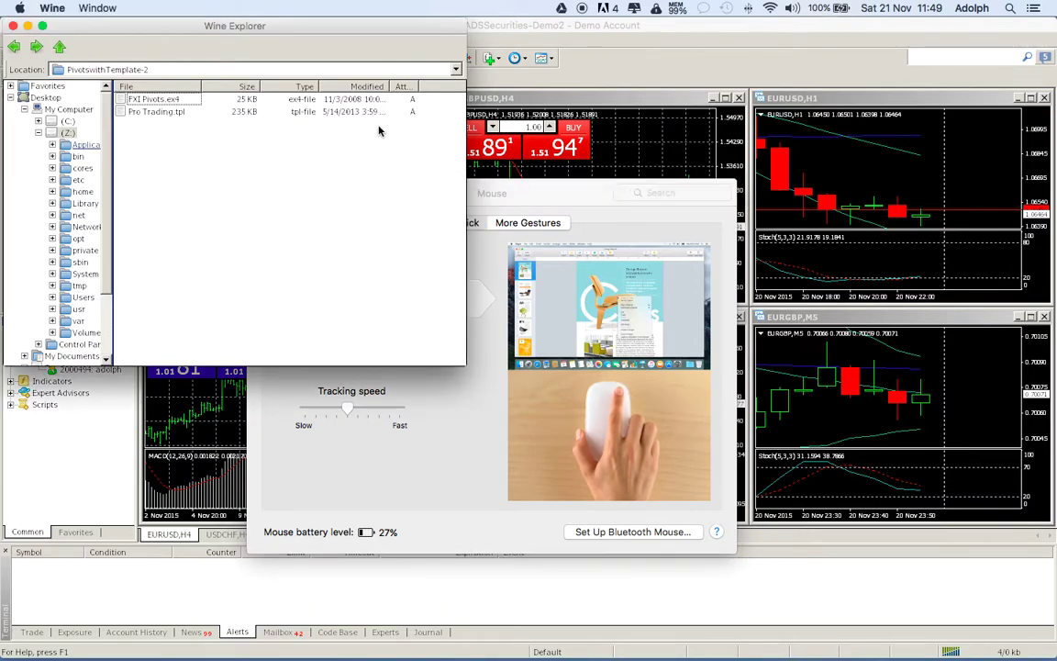
{"action": "right_click", "coordinate": [144, 100]}
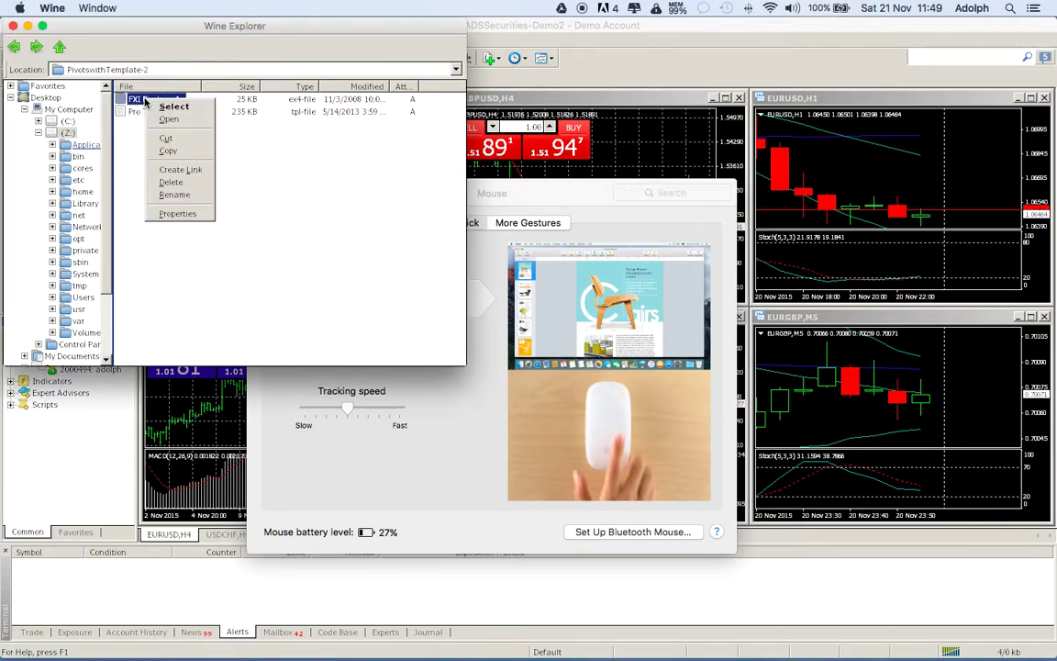
{"action": "left_click", "coordinate": [165, 150]}
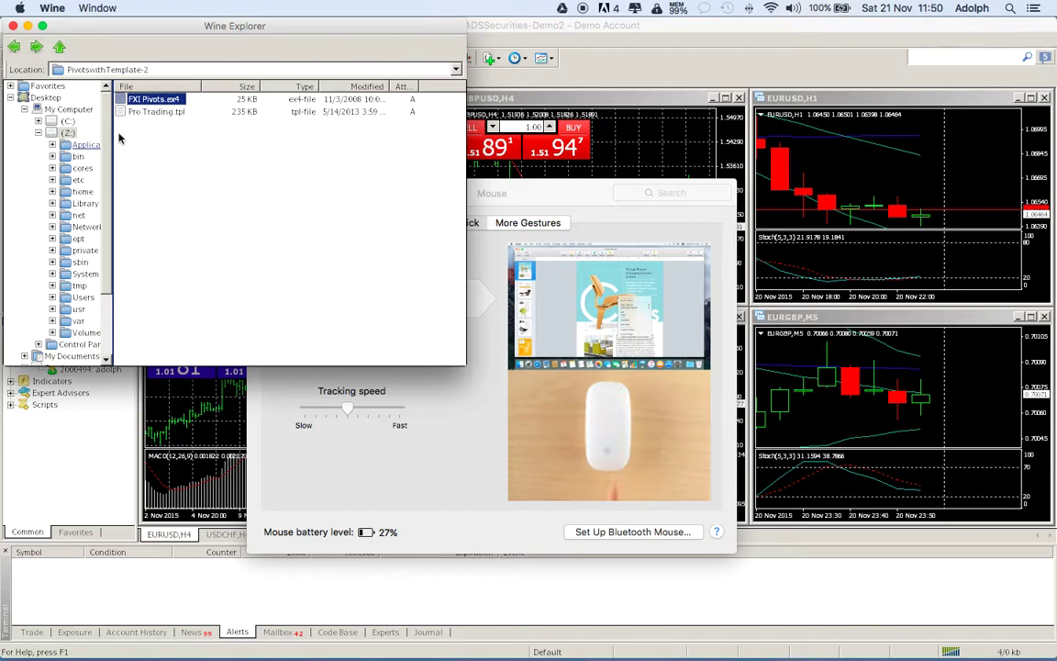
{"action": "left_click", "coordinate": [64, 121]}
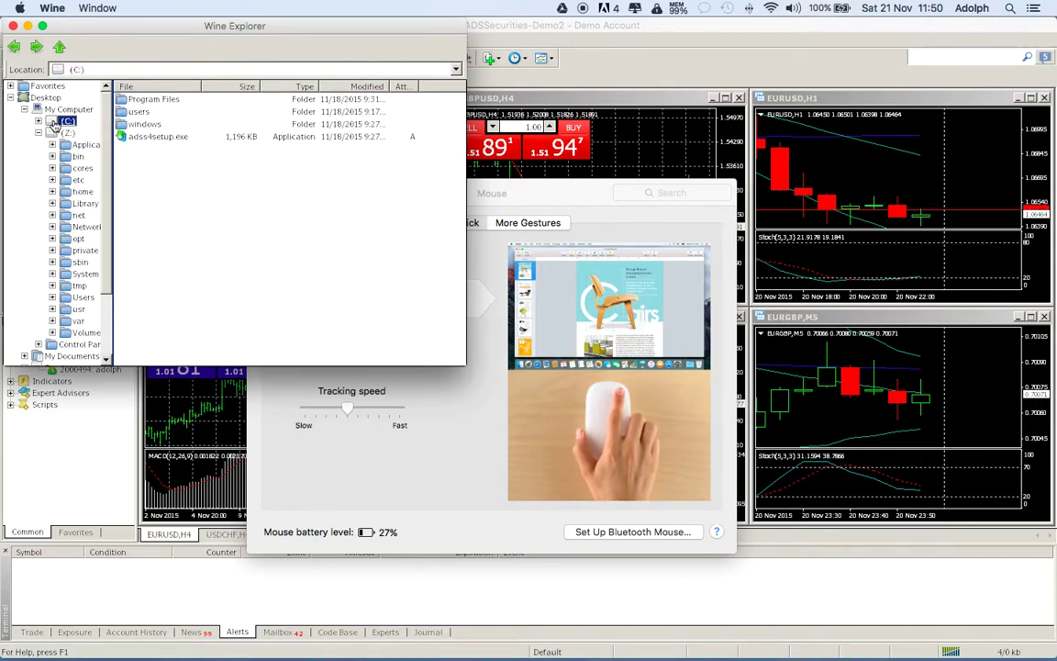
{"action": "double_click", "coordinate": [133, 99]}
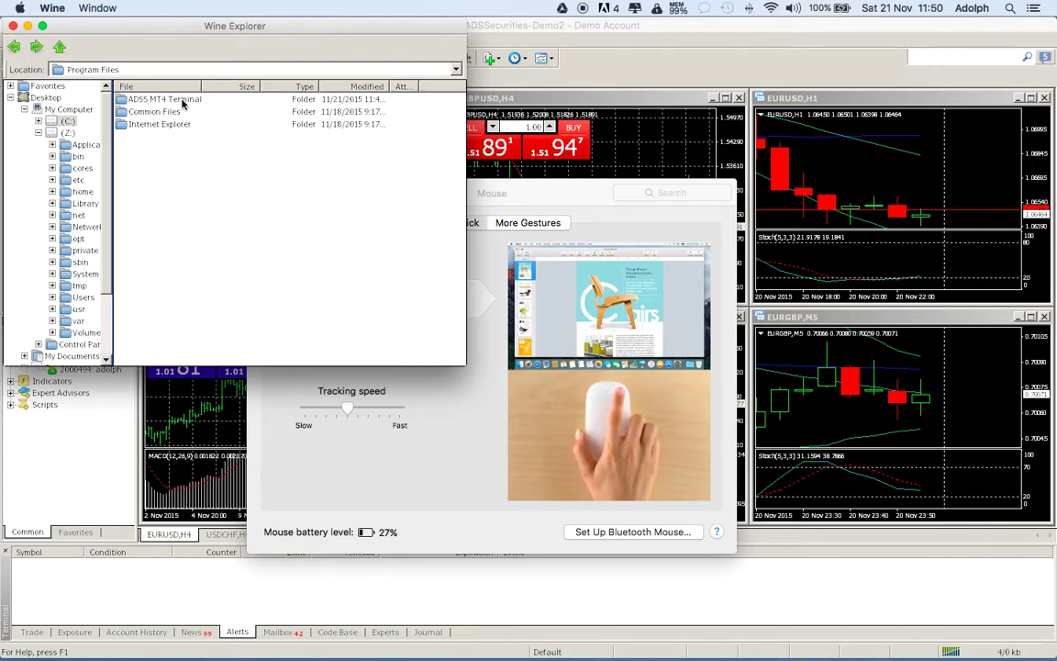
{"action": "left_click", "coordinate": [167, 101]}
{"action": "double_click", "coordinate": [167, 101]}
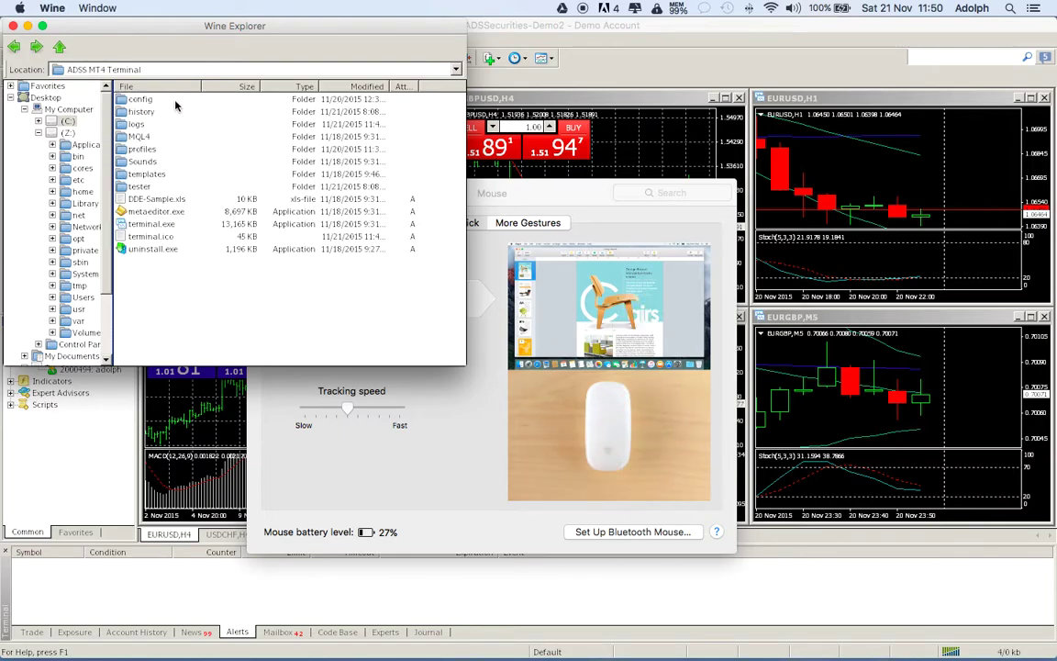
{"action": "double_click", "coordinate": [139, 136]}
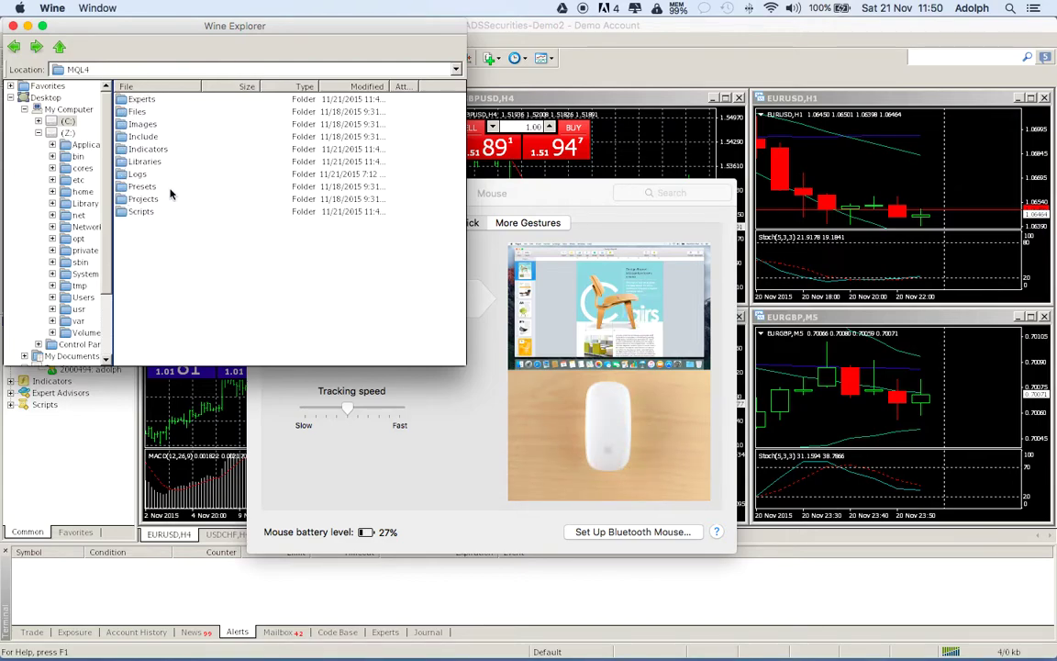
{"action": "double_click", "coordinate": [125, 151]}
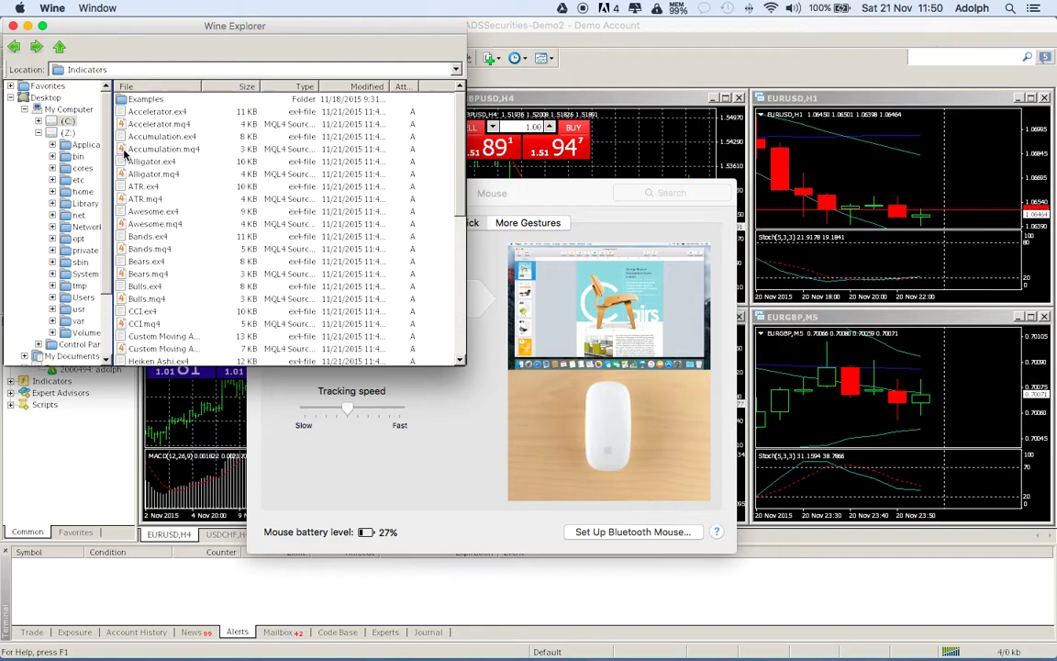
Paste FXI Pivots.ex4 into Indicators, then close Wine Explorer and the Mouse settings
{"action": "scroll", "coordinate": [222, 204], "scroll_direction": "down", "scroll_amount": 1}
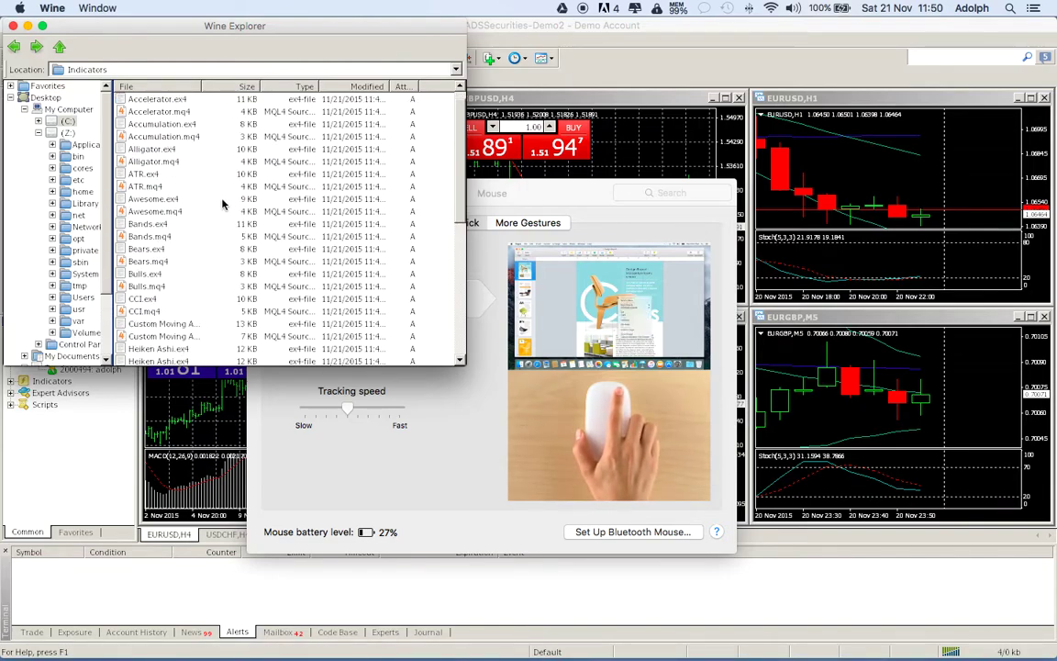
{"action": "right_click", "coordinate": [222, 202]}
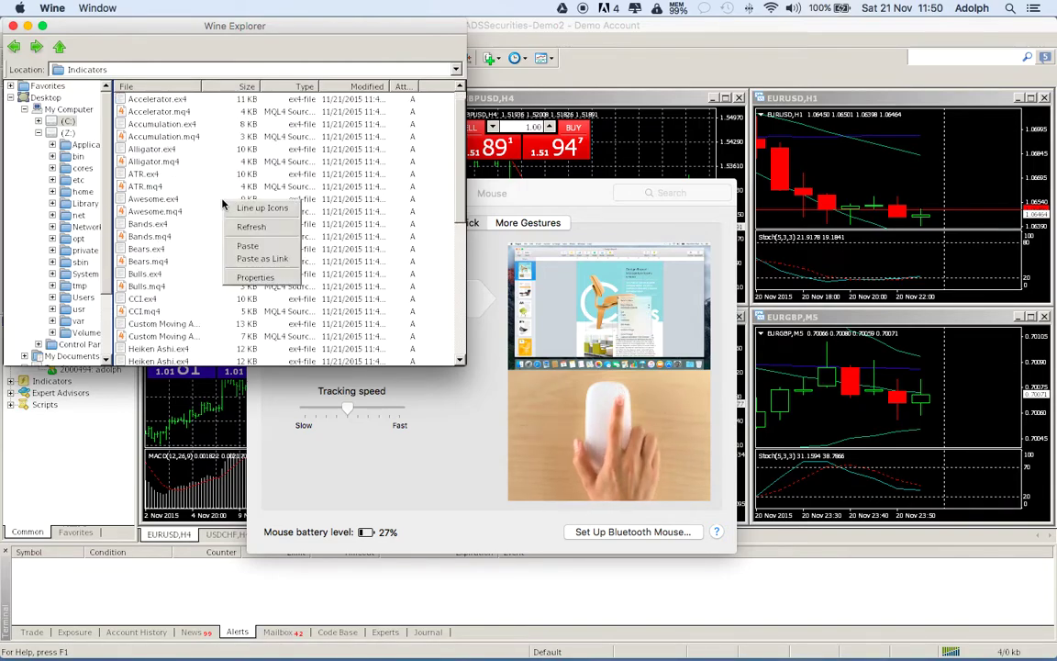
{"action": "left_click", "coordinate": [236, 248]}
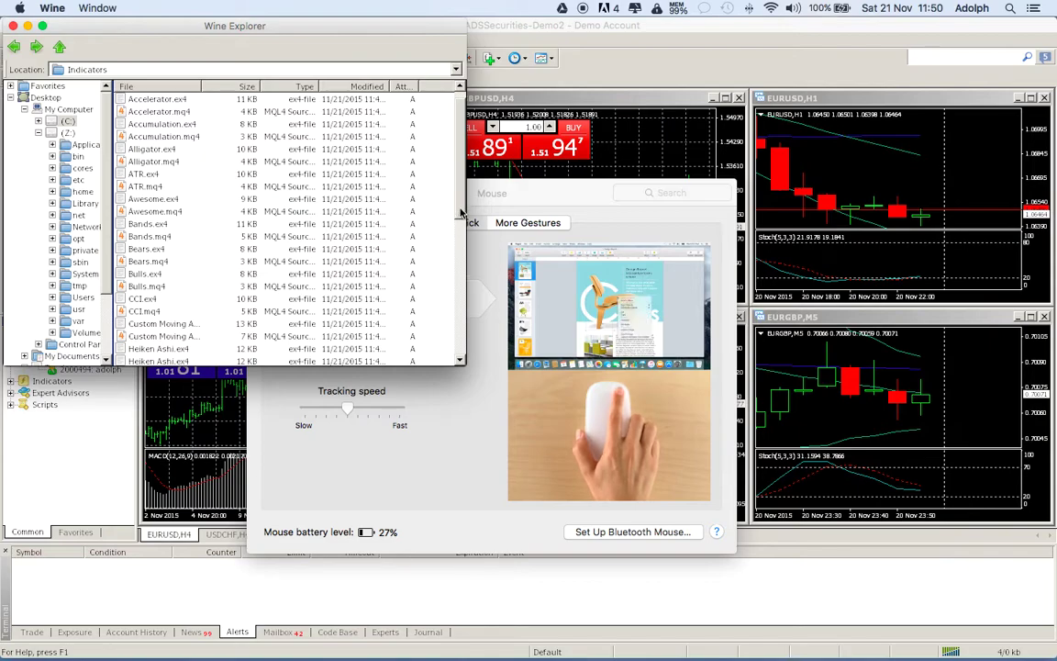
{"action": "left_click_drag", "start_coordinate": [462, 213], "coordinate": [462, 358]}
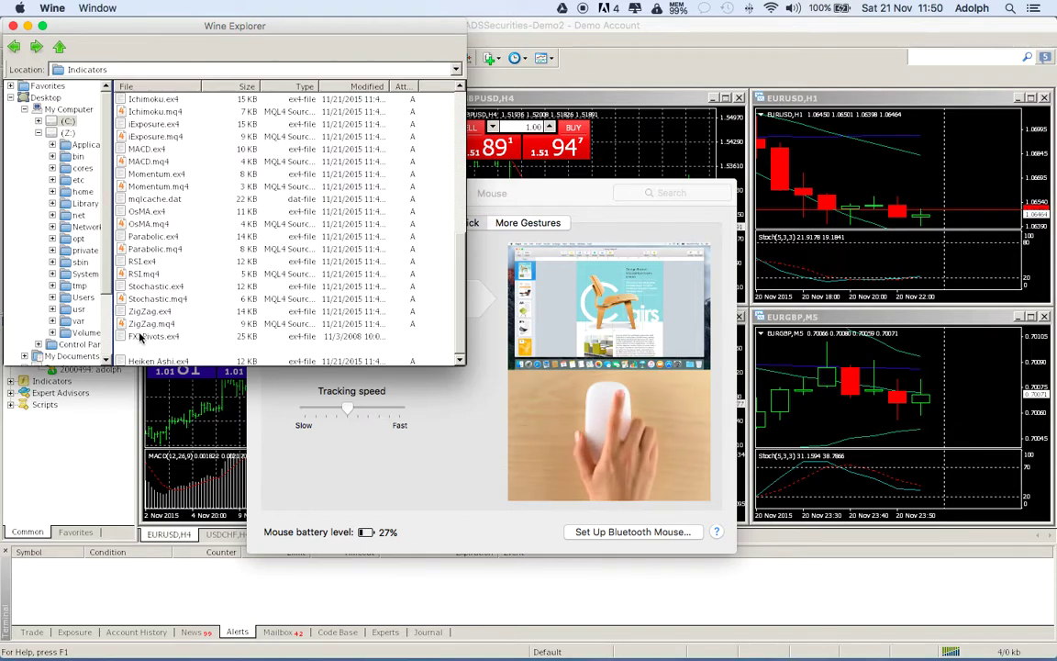
{"action": "left_click", "coordinate": [13, 26]}
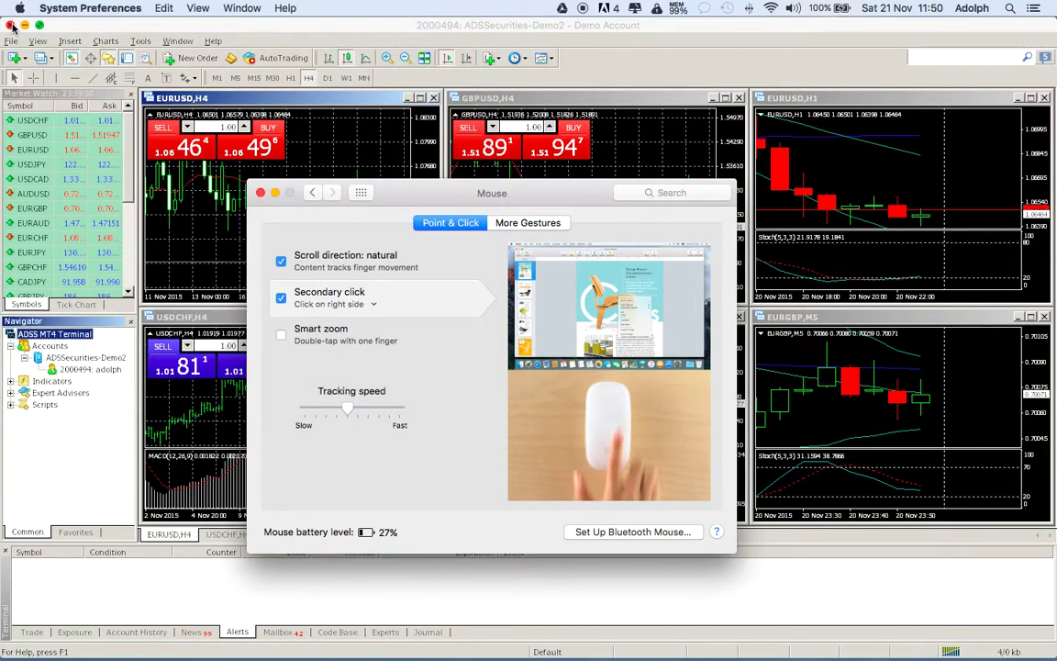
{"action": "left_click", "coordinate": [261, 192]}
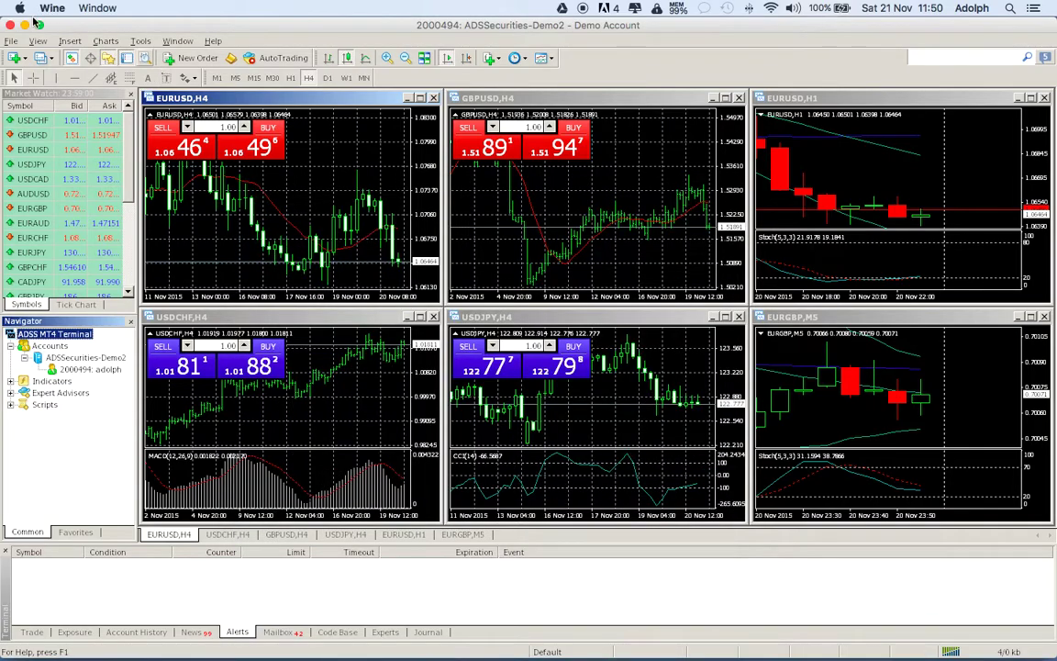
Exit MetaTrader 4 and launch PlayOnMac from the Dock
{"action": "left_click", "coordinate": [11, 42]}
{"action": "left_click", "coordinate": [47, 286]}
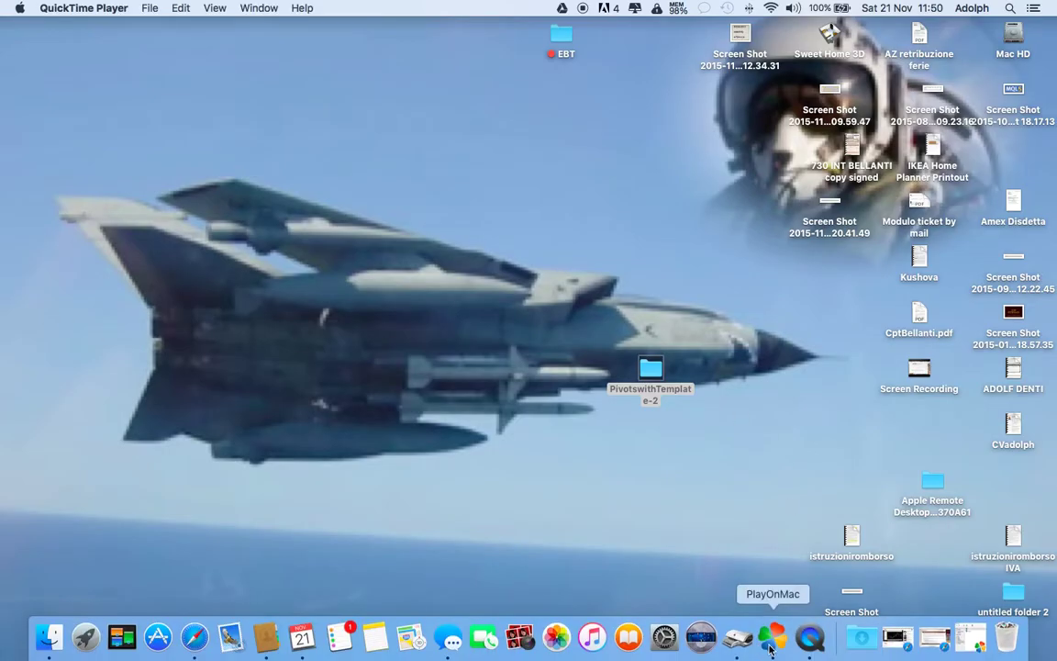
{"action": "left_click", "coordinate": [772, 637]}
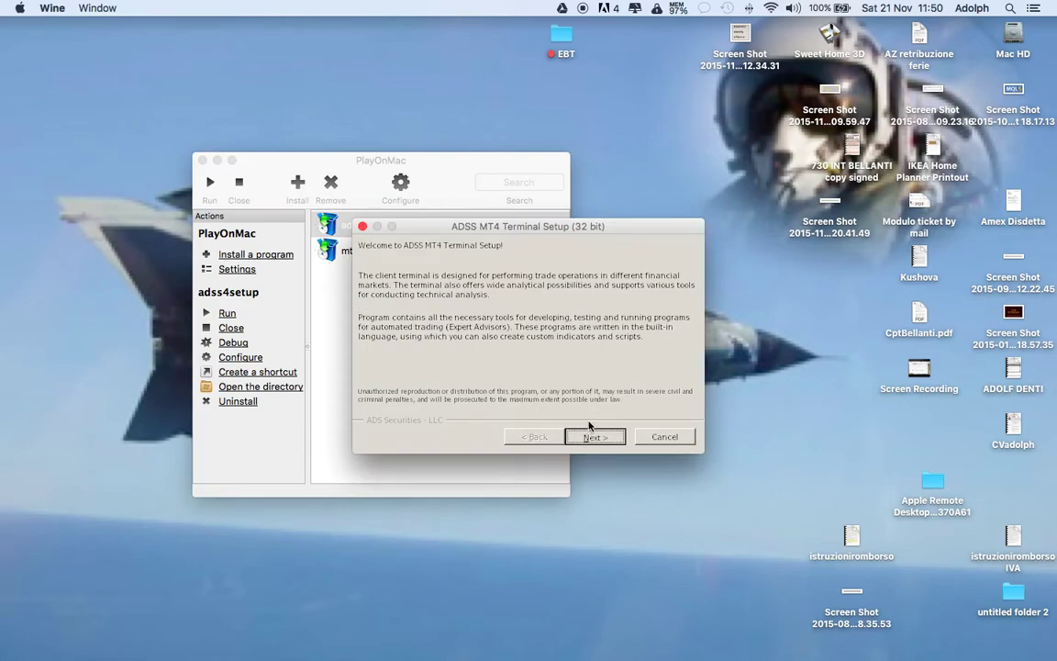
Rerun ADSS MT4 Terminal setup into the existing folder, accepting the license, and dismiss the crash report
{"action": "left_click", "coordinate": [592, 436]}
{"action": "left_click", "coordinate": [365, 410]}
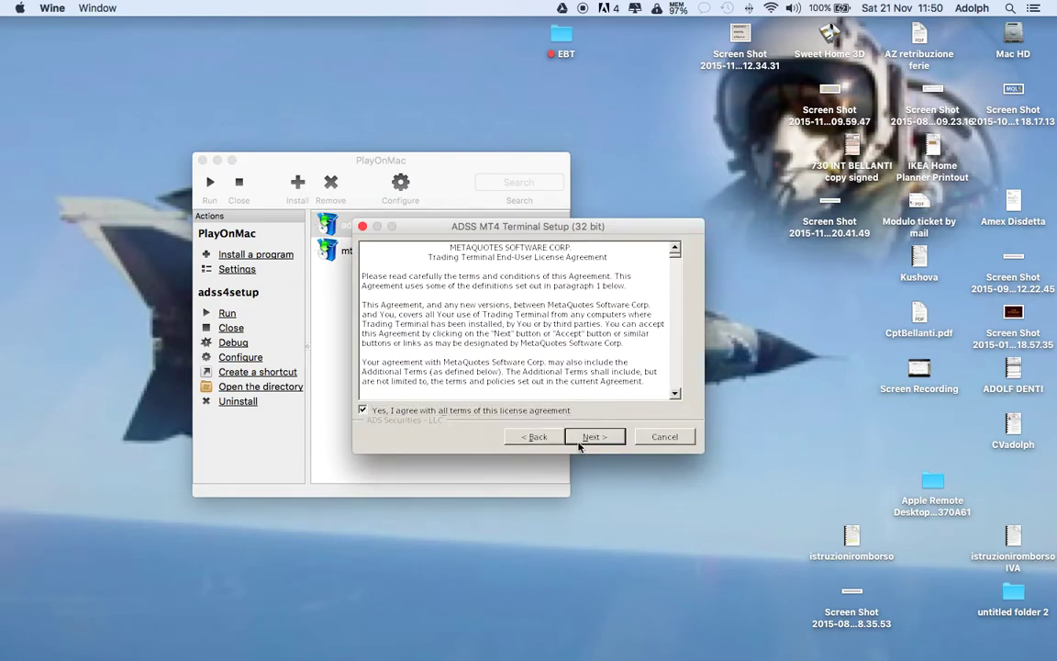
{"action": "left_click", "coordinate": [597, 437]}
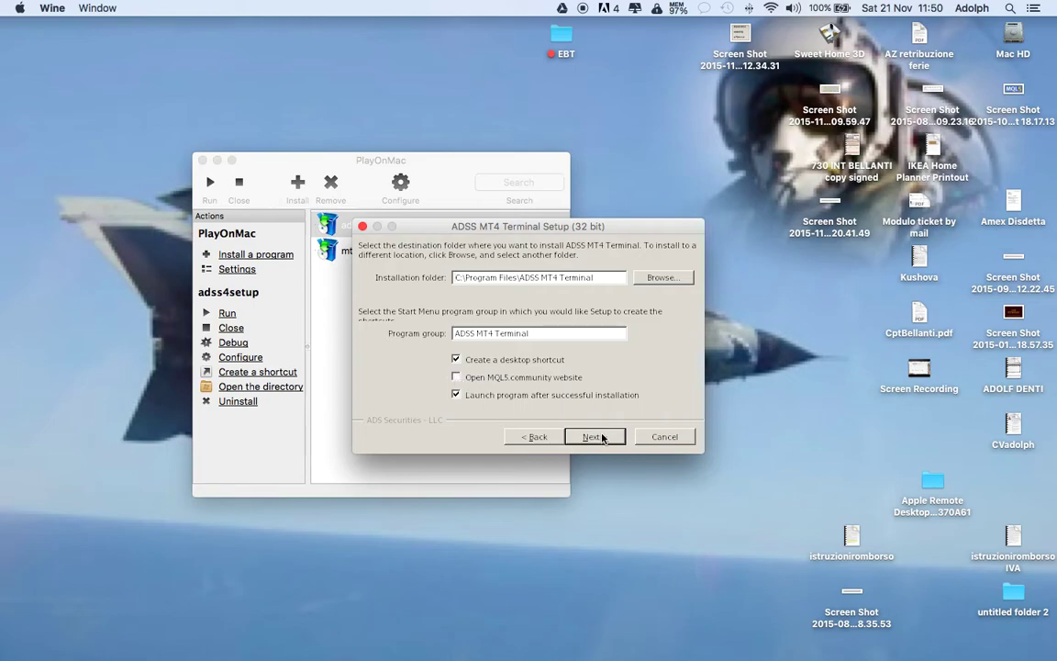
{"action": "left_click", "coordinate": [594, 439]}
{"action": "left_click", "coordinate": [504, 376]}
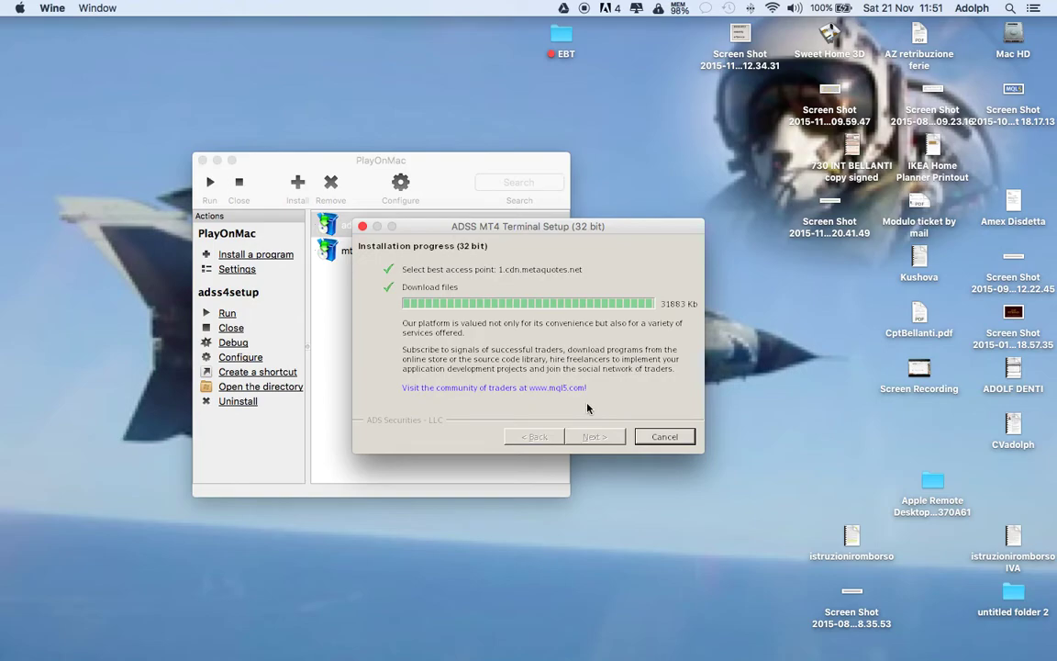
{"action": "left_click", "coordinate": [591, 435]}
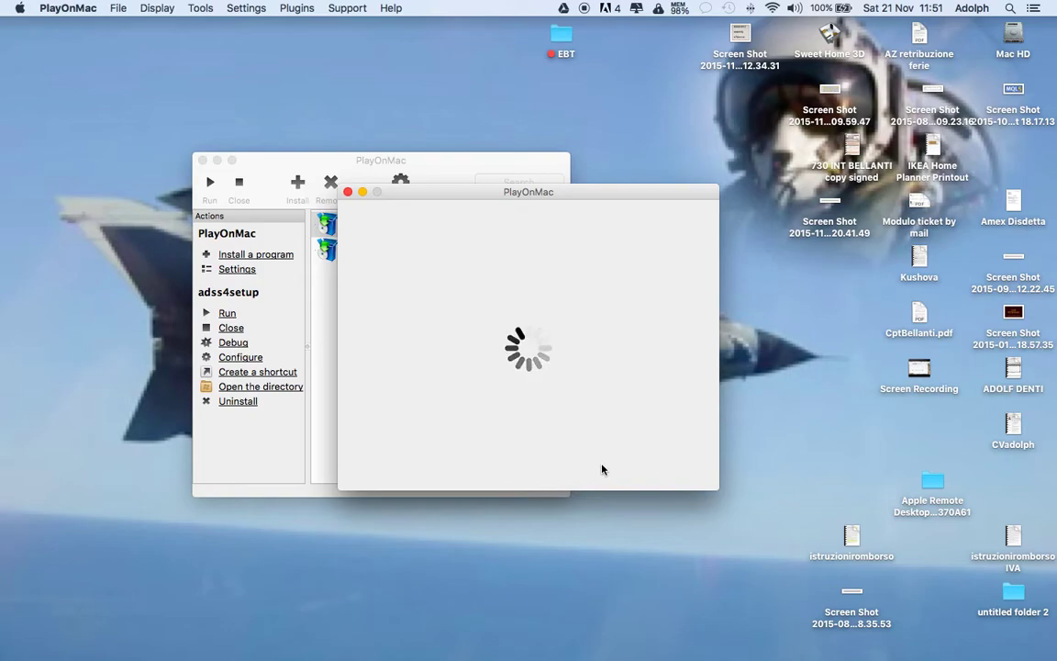
{"action": "left_click", "coordinate": [613, 476]}
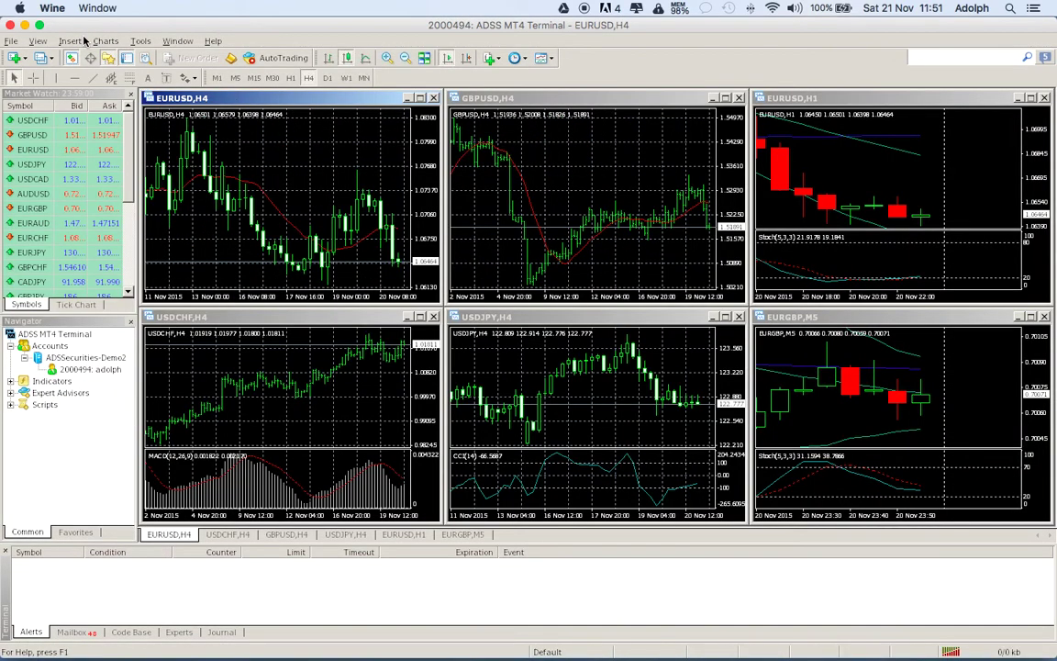
Maximize the EURUSD chart, apply the MYCHART template, switch to M15 and zoom in
{"action": "left_click", "coordinate": [418, 97]}
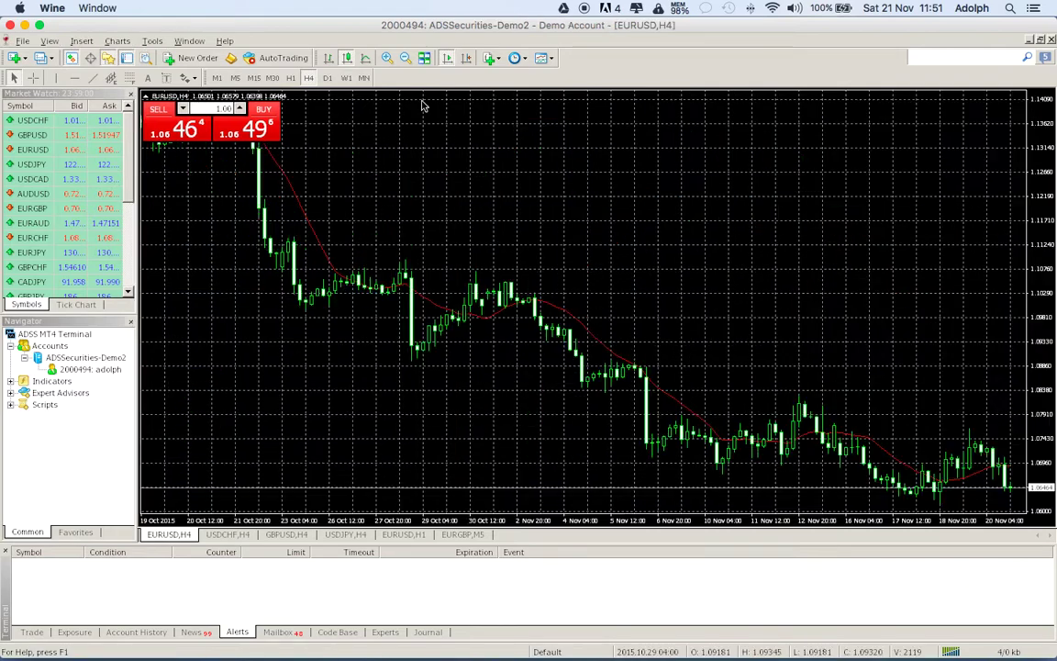
{"action": "left_click", "coordinate": [120, 41]}
{"action": "mouse_move", "coordinate": [211, 187]}
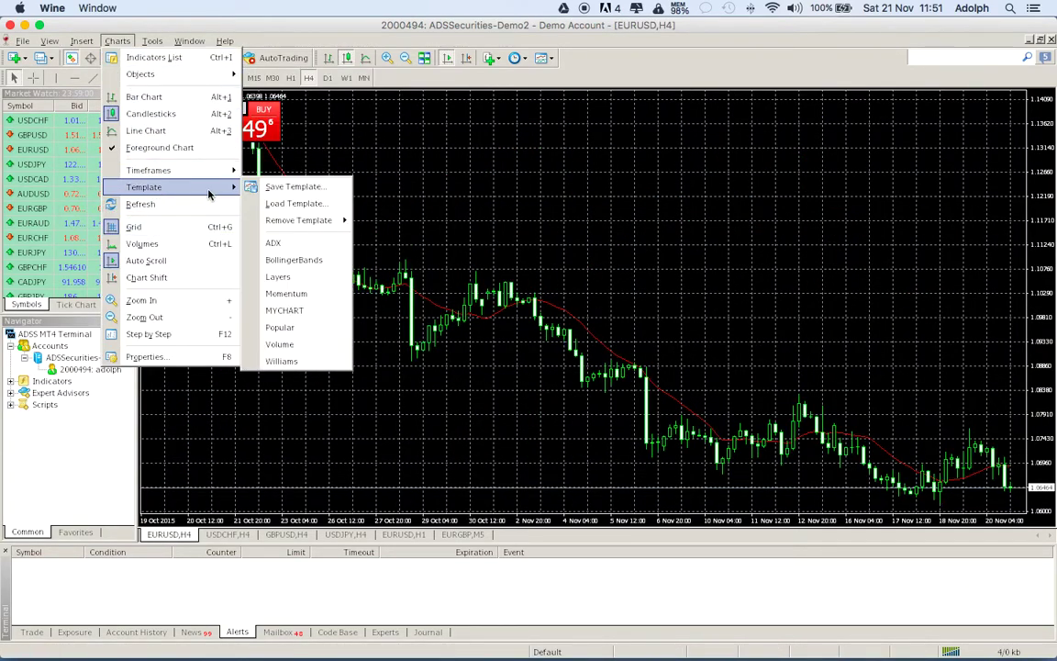
{"action": "left_click", "coordinate": [285, 310]}
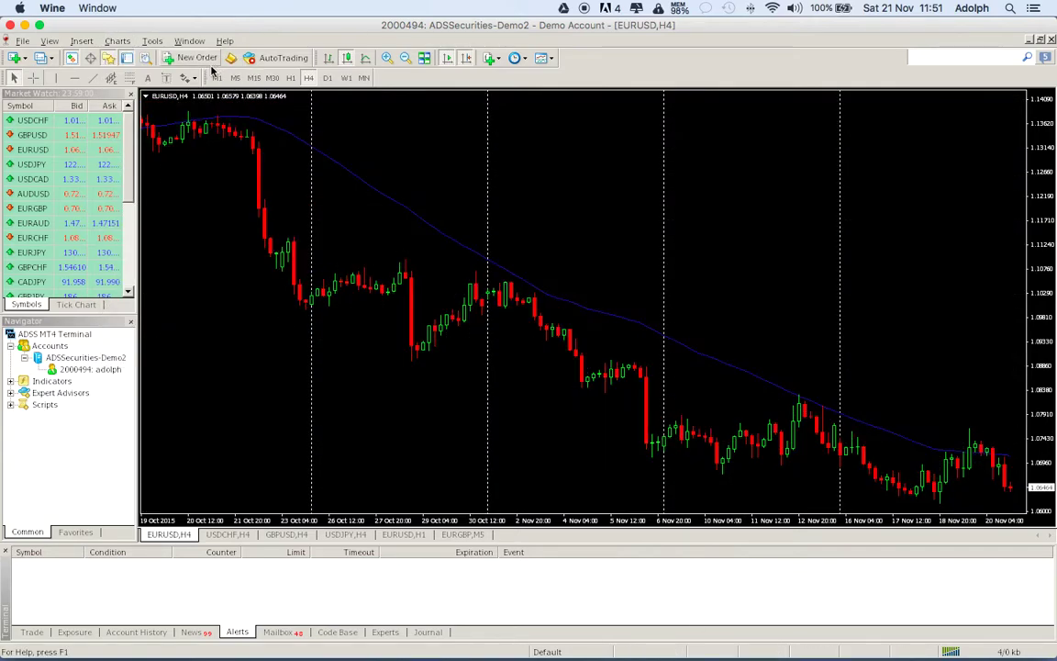
{"action": "left_click", "coordinate": [253, 77]}
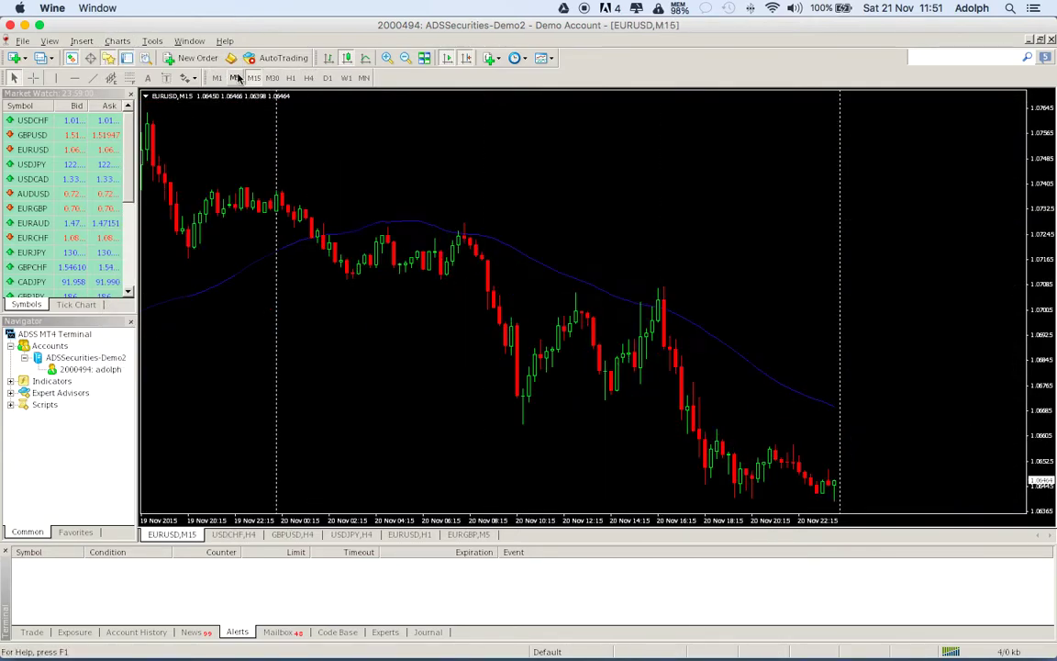
{"action": "left_click", "coordinate": [386, 58]}
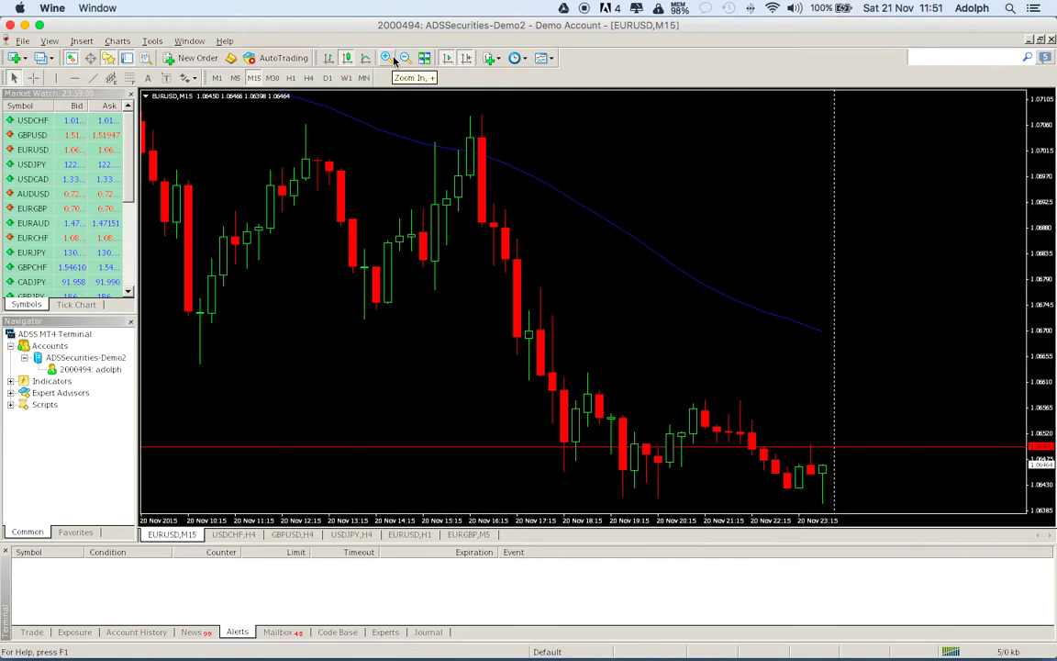
Pick FXI Pivots from Insert > Indicators > Custom to bring up its settings dialog
{"action": "left_click", "coordinate": [79, 41]}
{"action": "mouse_move", "coordinate": [91, 61]}
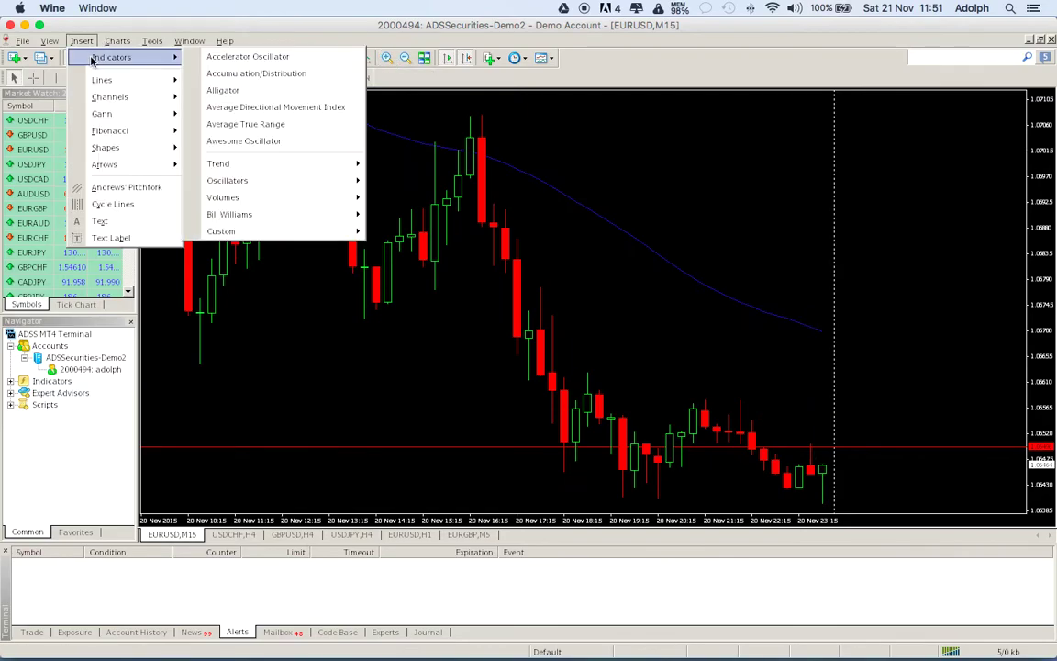
{"action": "mouse_move", "coordinate": [266, 236]}
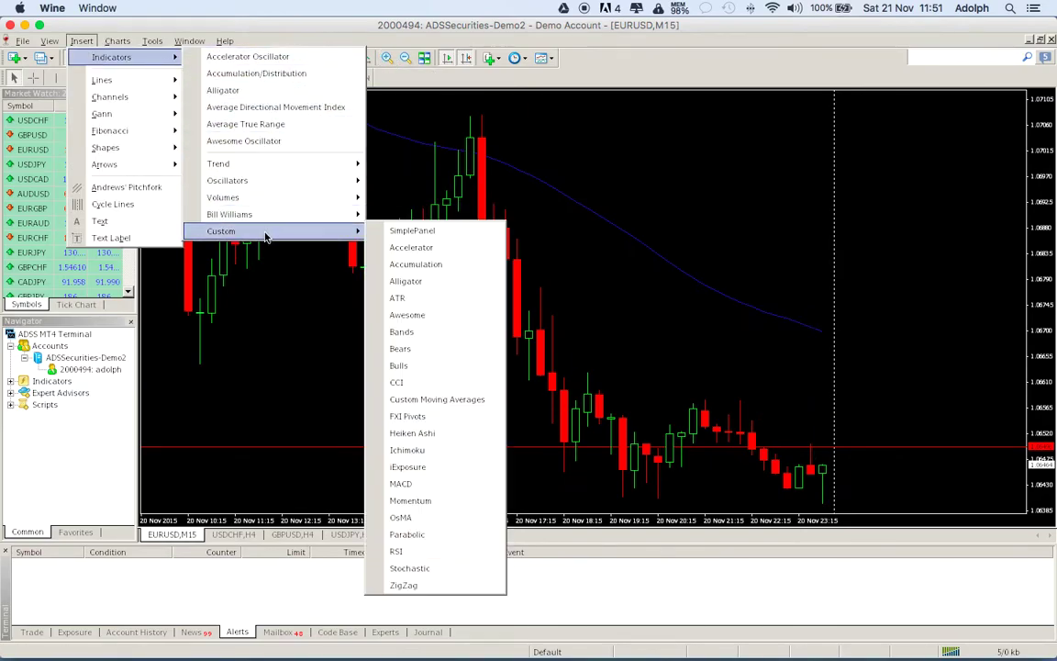
{"action": "left_click", "coordinate": [408, 416]}
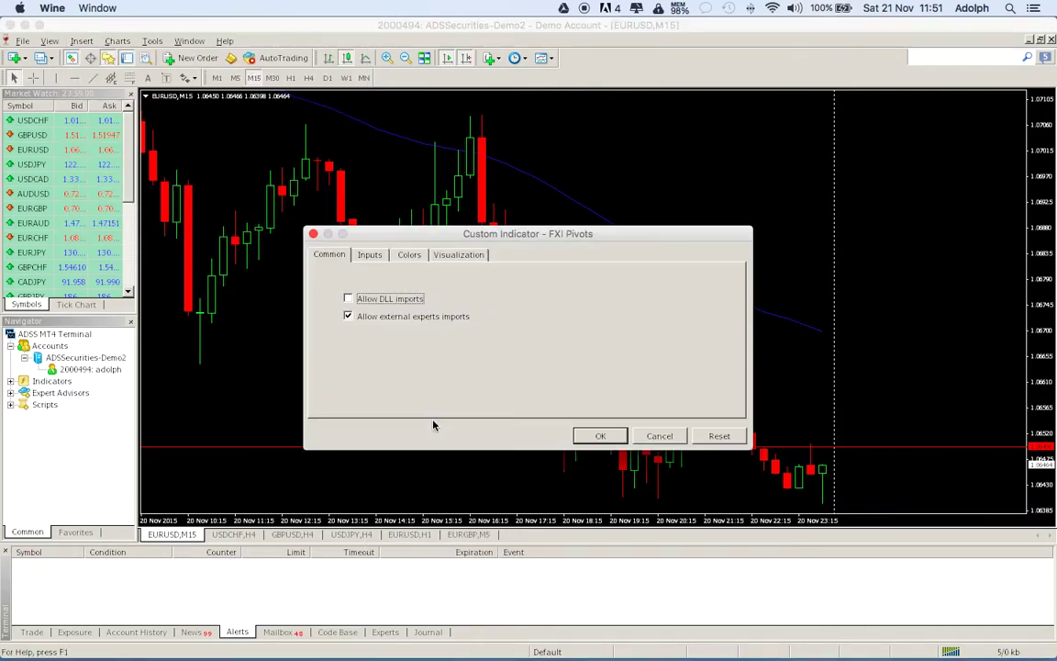
In the Colors tab, set pivot lines 0, 1 and 2 to Yellow
{"action": "left_click", "coordinate": [368, 255]}
{"action": "left_click", "coordinate": [410, 255]}
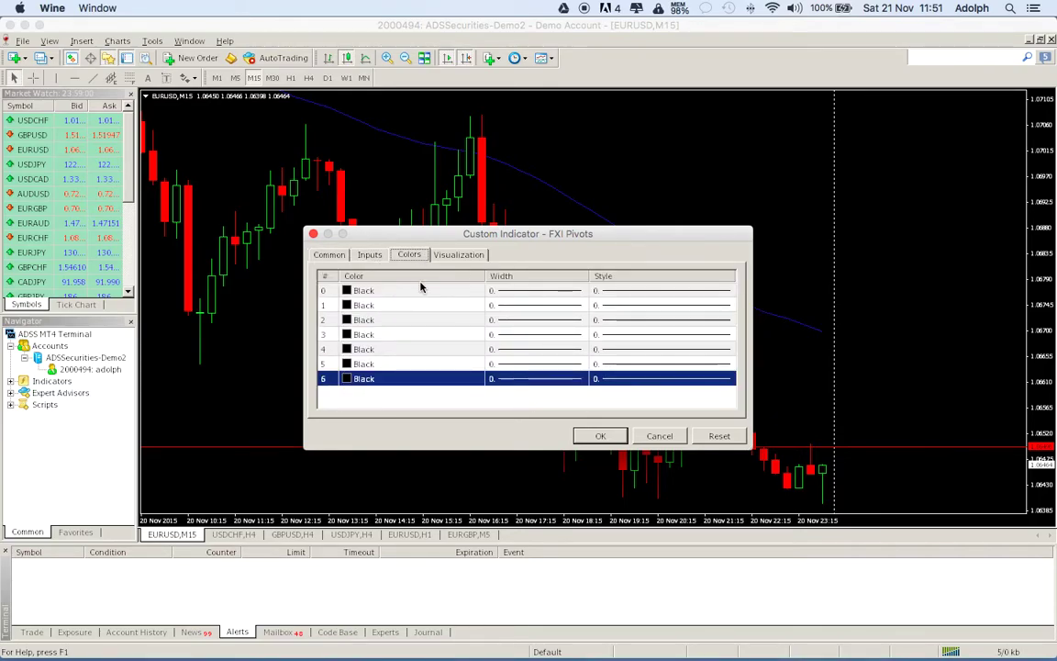
{"action": "left_click", "coordinate": [419, 290]}
{"action": "left_click", "coordinate": [470, 290]}
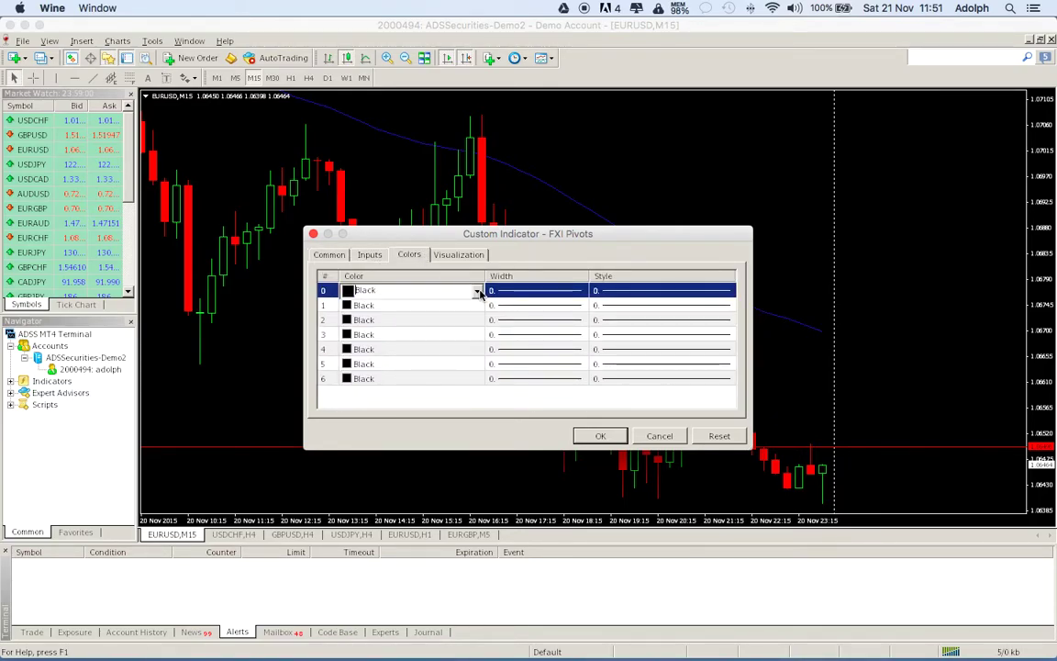
{"action": "left_click", "coordinate": [476, 289]}
{"action": "left_click", "coordinate": [479, 368]}
{"action": "left_click", "coordinate": [479, 306]}
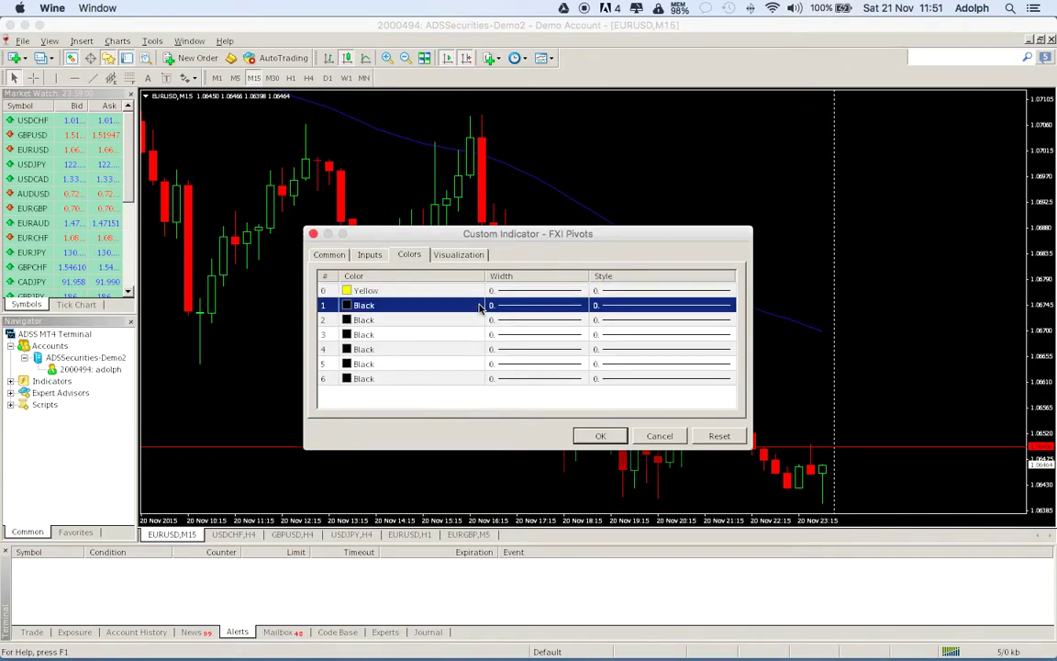
{"action": "left_click", "coordinate": [479, 308]}
{"action": "left_click", "coordinate": [477, 306]}
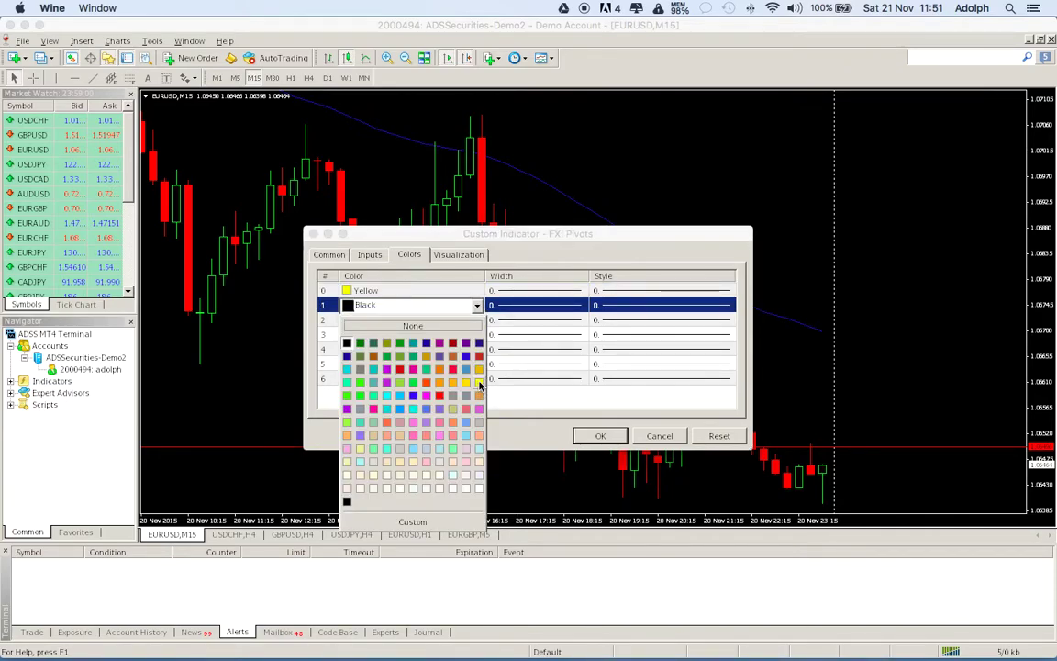
{"action": "left_click", "coordinate": [479, 368]}
{"action": "left_click", "coordinate": [479, 319]}
{"action": "left_click", "coordinate": [477, 319]}
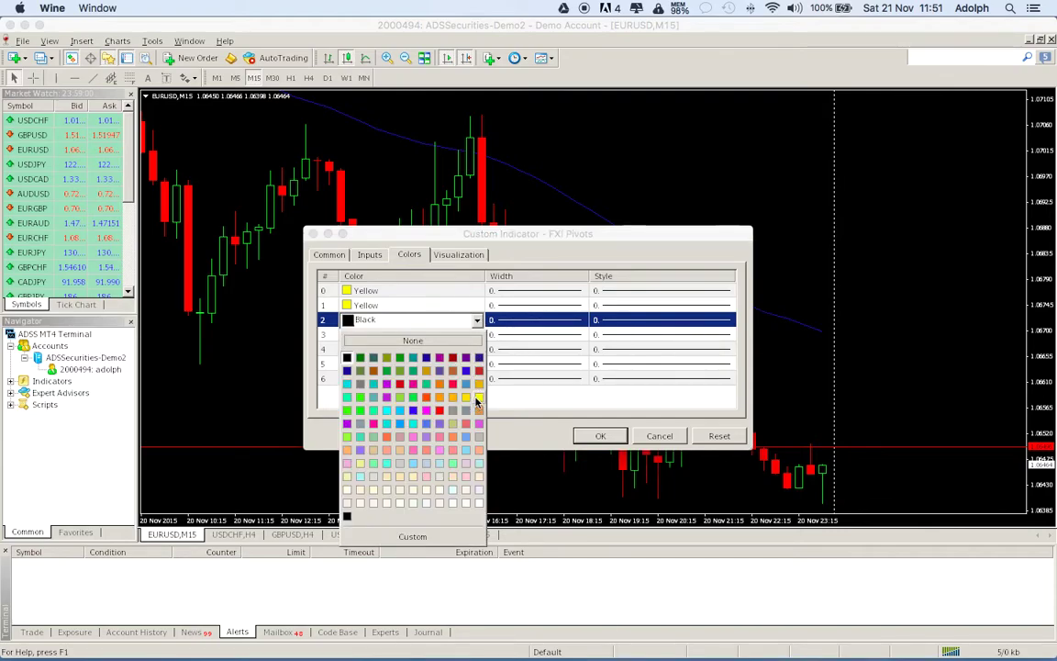
{"action": "left_click", "coordinate": [471, 364]}
Set pivot lines 3 through 6 to Turquoise and confirm with OK
{"action": "left_click", "coordinate": [479, 335]}
{"action": "left_click", "coordinate": [477, 334]}
{"action": "left_click", "coordinate": [477, 334]}
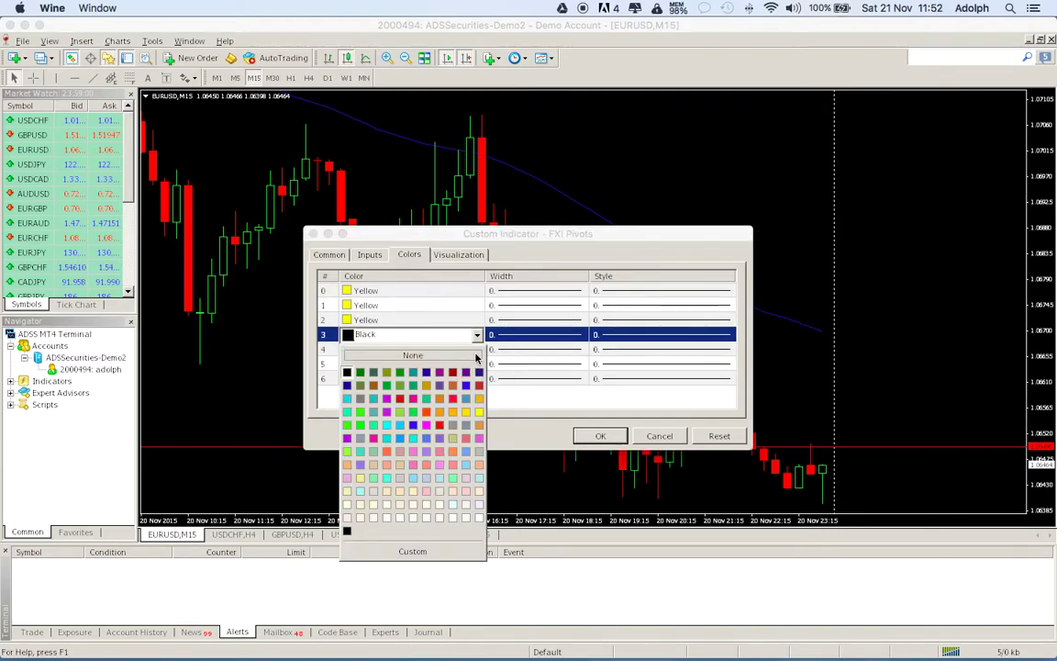
{"action": "left_click", "coordinate": [413, 437]}
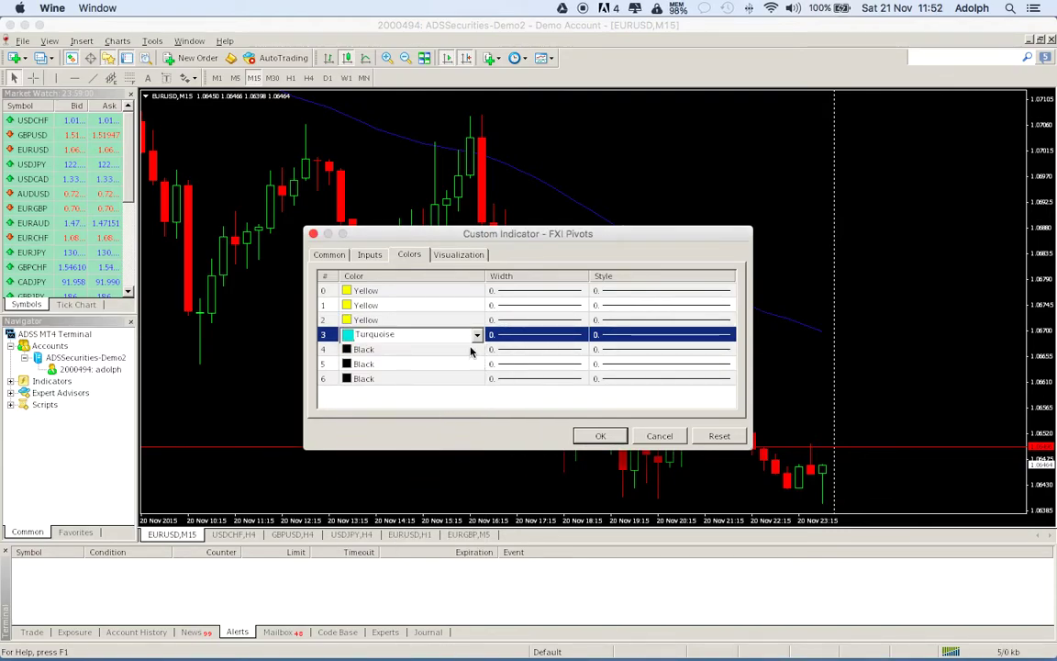
{"action": "left_click", "coordinate": [476, 349]}
{"action": "left_click", "coordinate": [476, 350]}
{"action": "left_click", "coordinate": [476, 349]}
{"action": "left_click", "coordinate": [413, 451]}
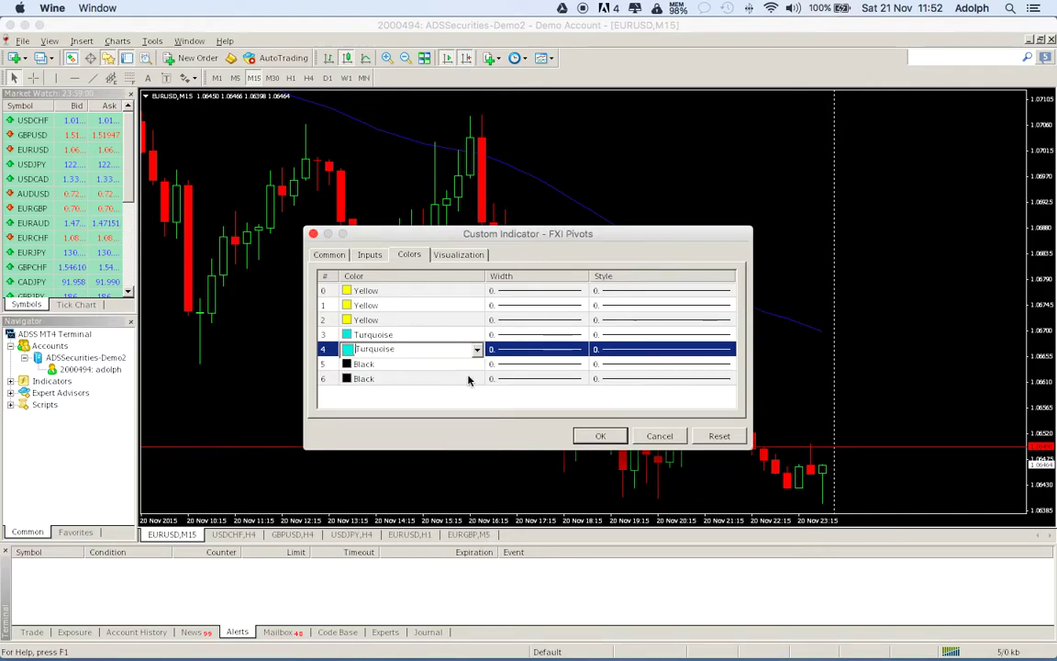
{"action": "left_click", "coordinate": [476, 364]}
{"action": "left_click", "coordinate": [476, 364]}
{"action": "left_click", "coordinate": [476, 364]}
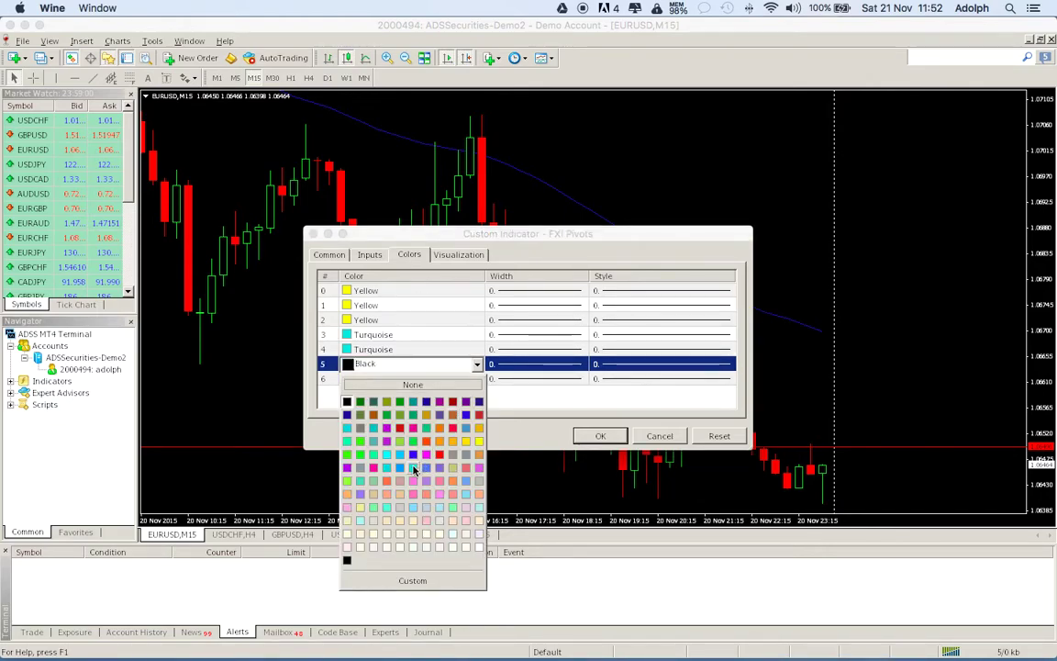
{"action": "left_click", "coordinate": [413, 466]}
{"action": "left_click", "coordinate": [476, 378]}
{"action": "left_click", "coordinate": [476, 379]}
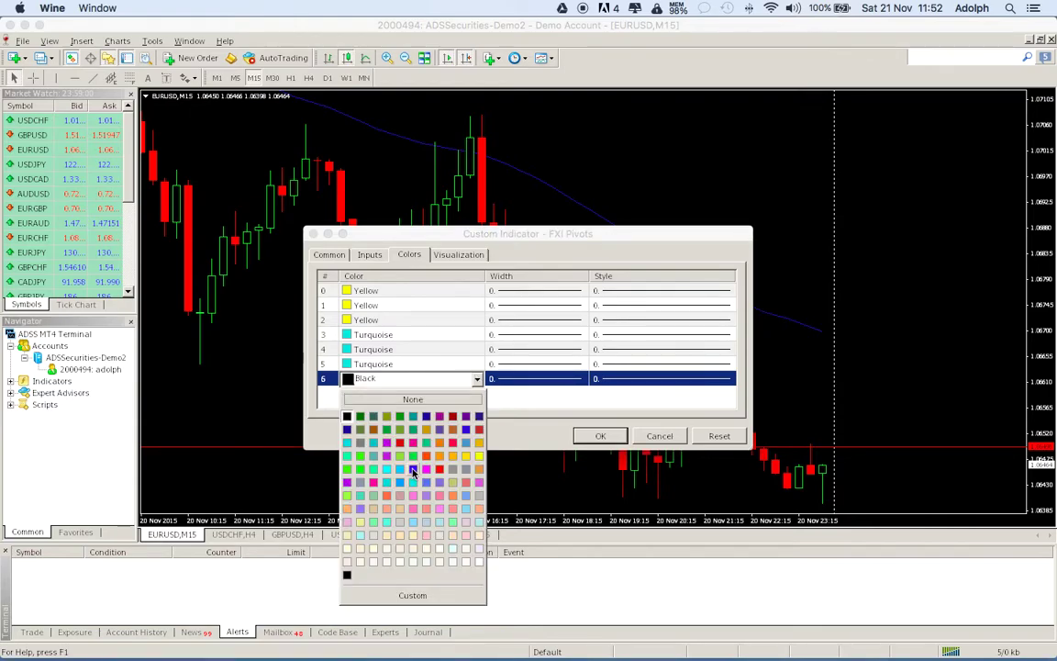
{"action": "left_click", "coordinate": [443, 480]}
{"action": "left_click", "coordinate": [599, 436]}
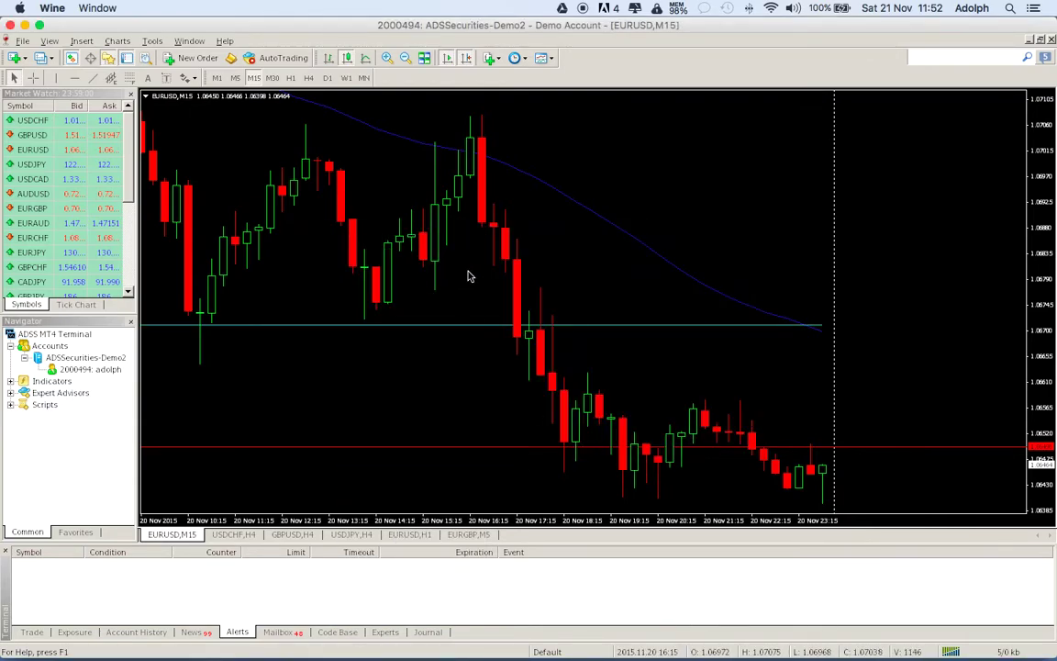
Zoom out twice so levels like P Day 1.07170, R1 1.06947 and S1 1.06710 show
{"action": "left_click", "coordinate": [404, 57]}
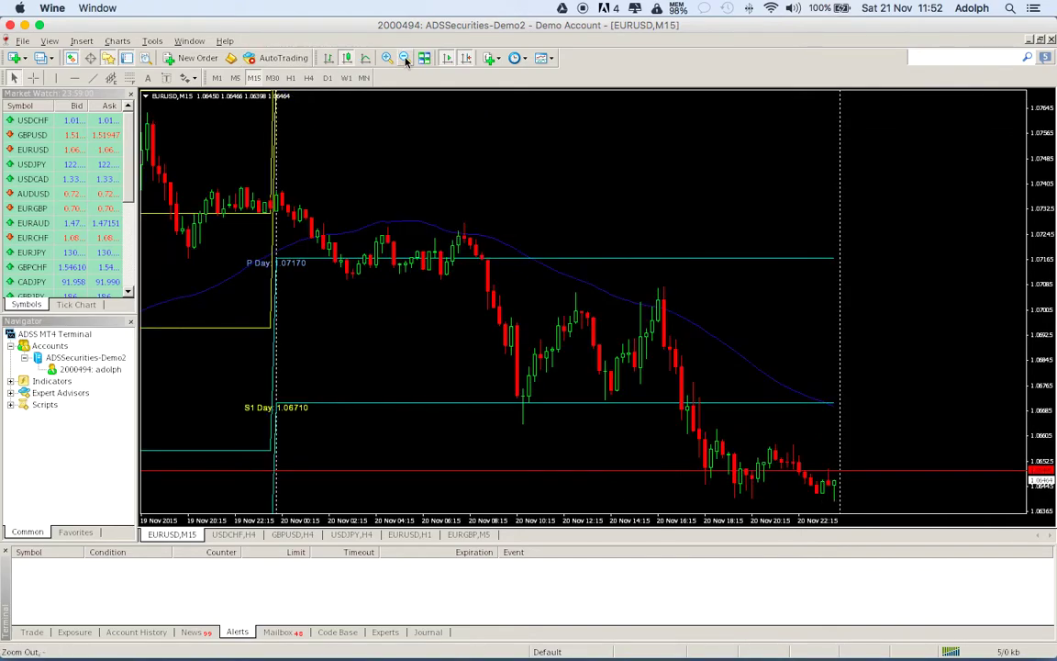
{"action": "left_click", "coordinate": [404, 58]}
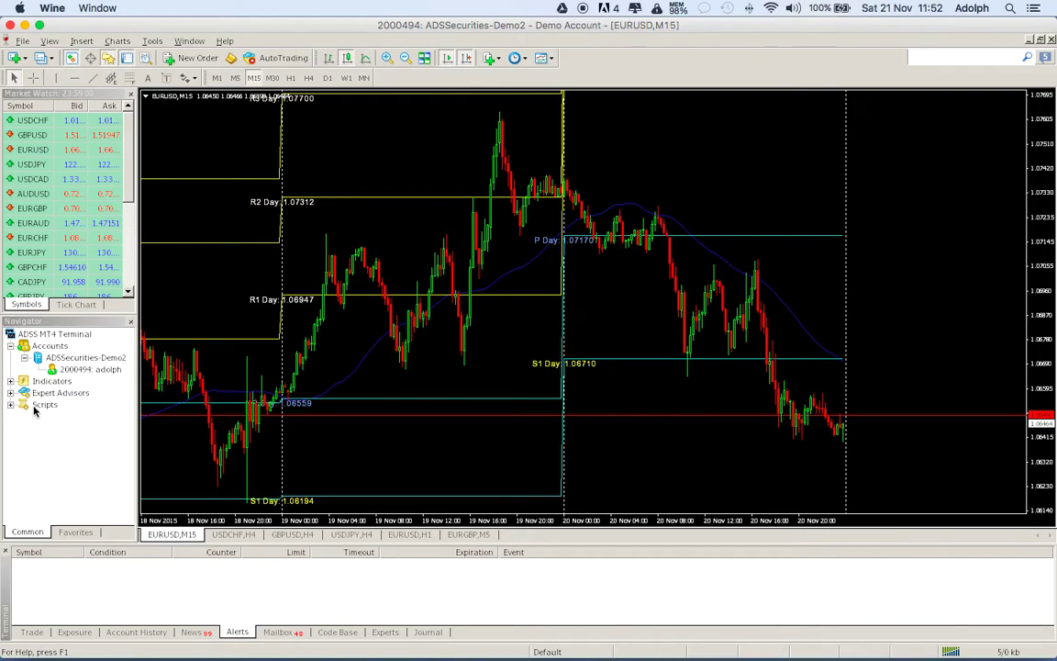
Expand the Navigator's Indicators list and scroll down to reveal FXI Pivots
{"action": "left_click", "coordinate": [11, 383]}
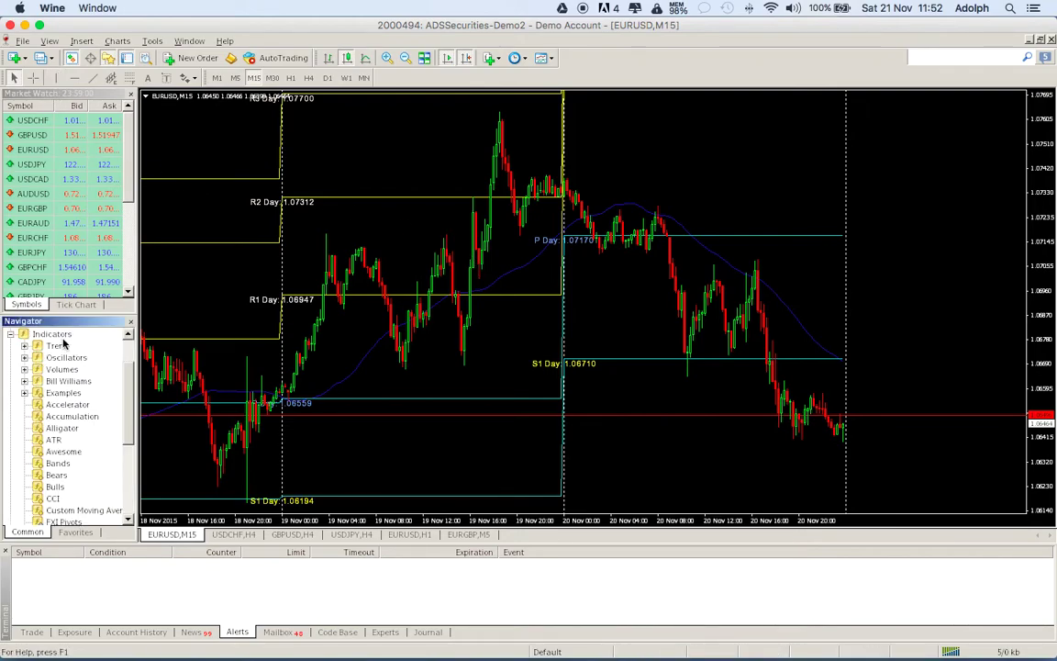
{"action": "scroll", "coordinate": [128, 422], "scroll_direction": "down", "scroll_amount": 2}
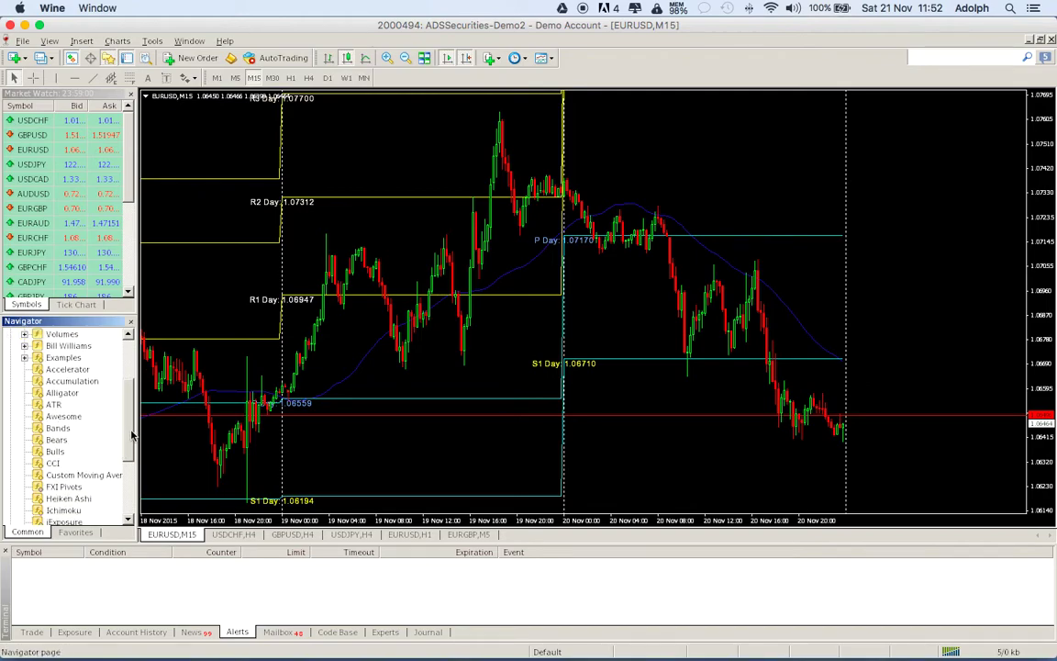